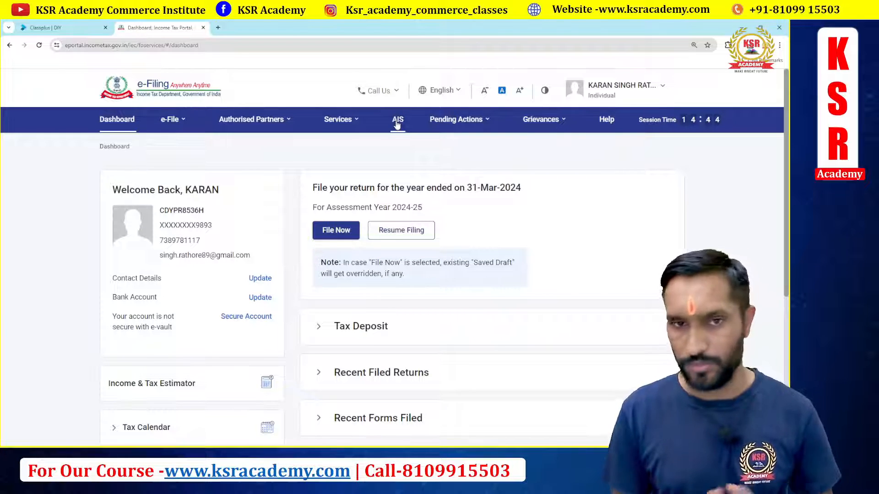
Start a new online income tax return filing for assessment year 2024-25 with the status Individual.
{"action": "left_click", "coordinate": [336, 231]}
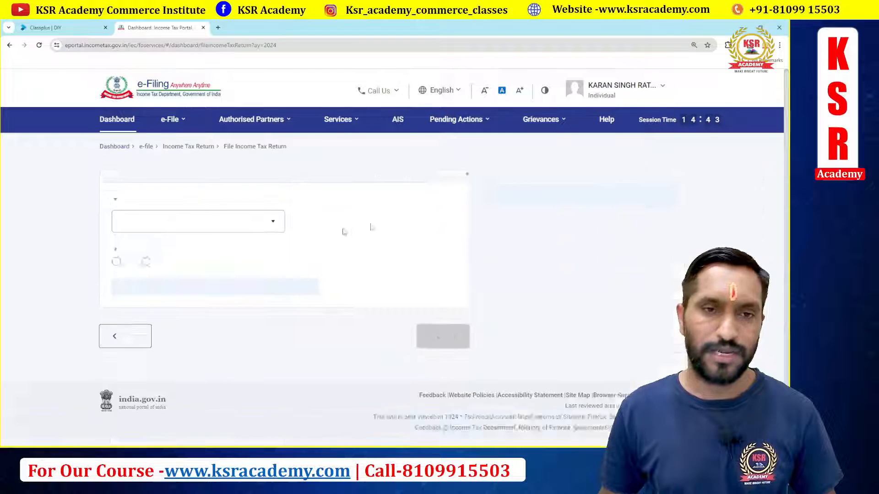
{"action": "left_click", "coordinate": [116, 282]}
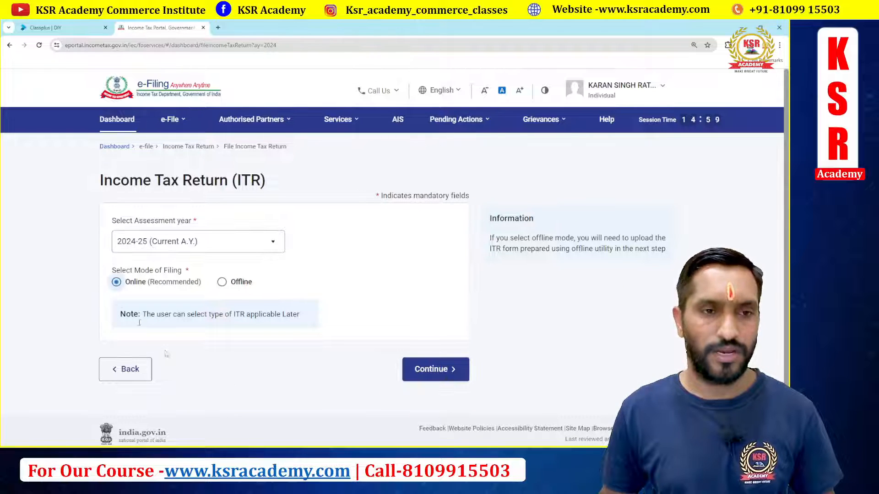
{"action": "left_click", "coordinate": [433, 369]}
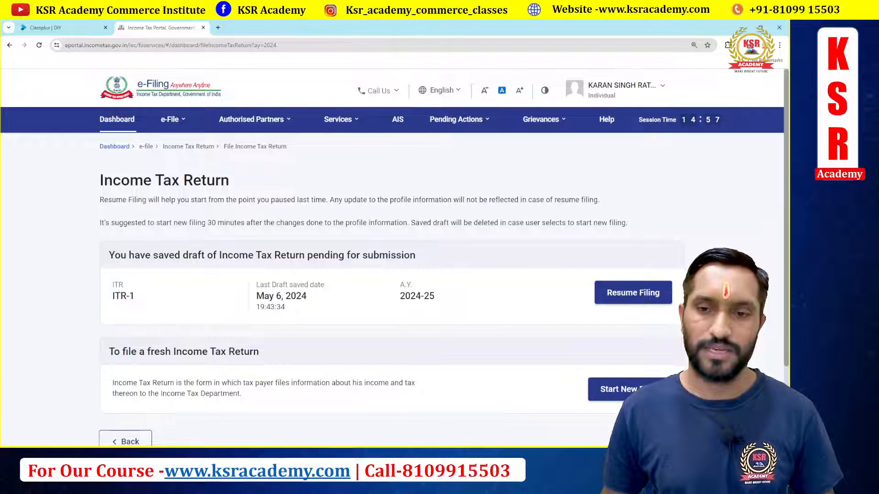
{"action": "left_click", "coordinate": [595, 389]}
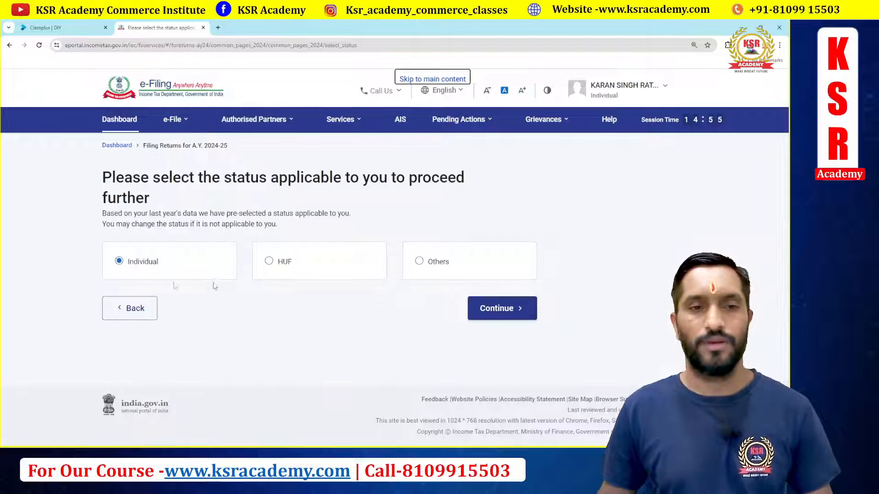
{"action": "left_click", "coordinate": [481, 316]}
Choose ITR-4 as the return form and proceed with it.
{"action": "left_click", "coordinate": [412, 273]}
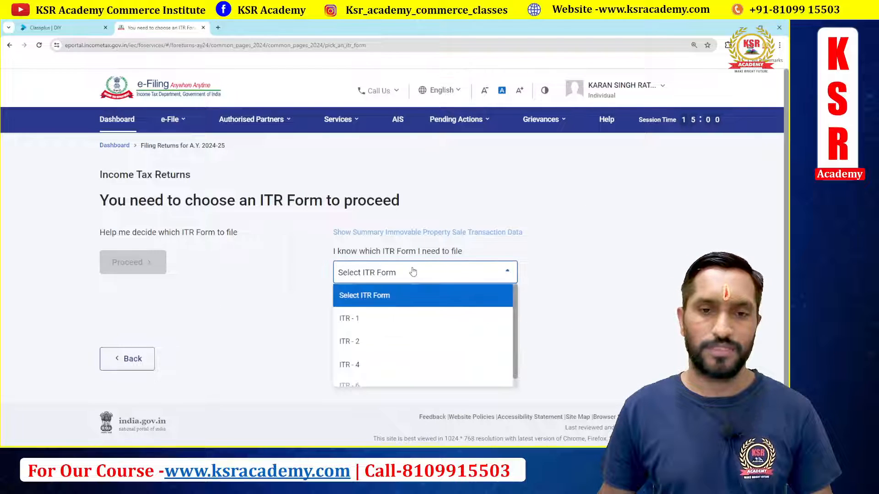
{"action": "left_click", "coordinate": [380, 366]}
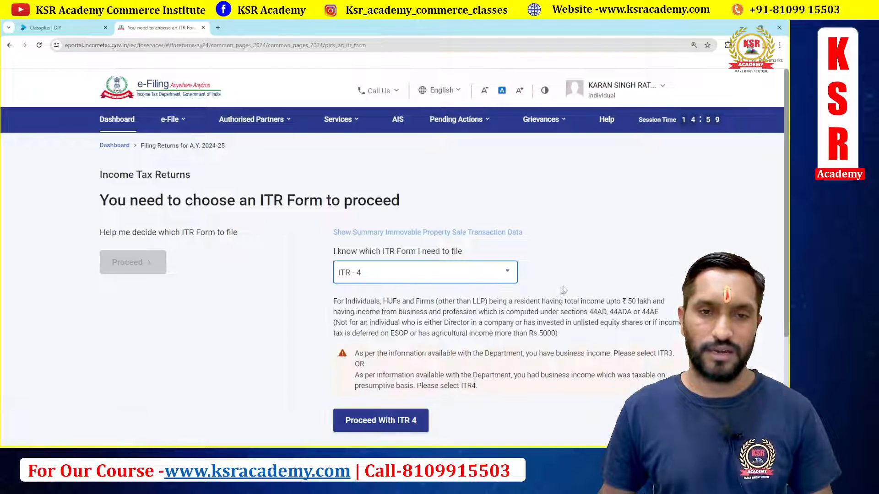
{"action": "scroll", "coordinate": [563, 290], "scroll_direction": "down", "scroll_amount": 3}
{"action": "left_click", "coordinate": [363, 272]}
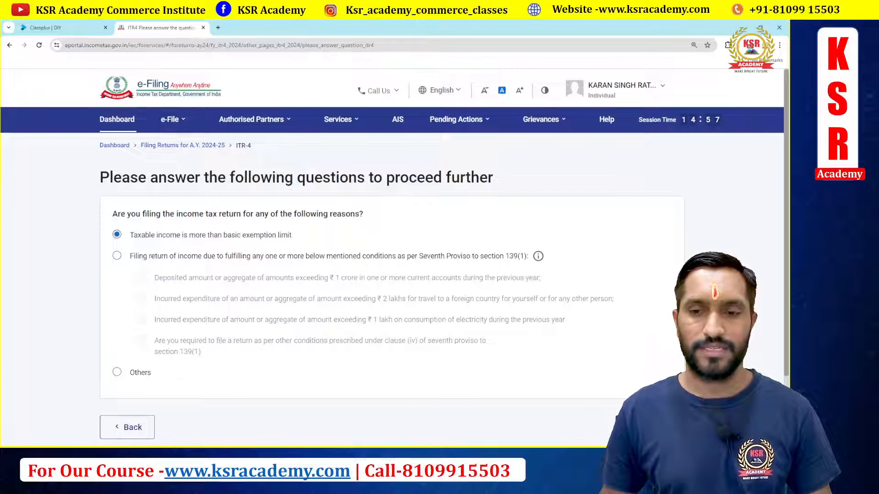
Accept taxable income above the basic exemption limit as the filing reason and open the Personal Information section of the return.
{"action": "left_click", "coordinate": [653, 427]}
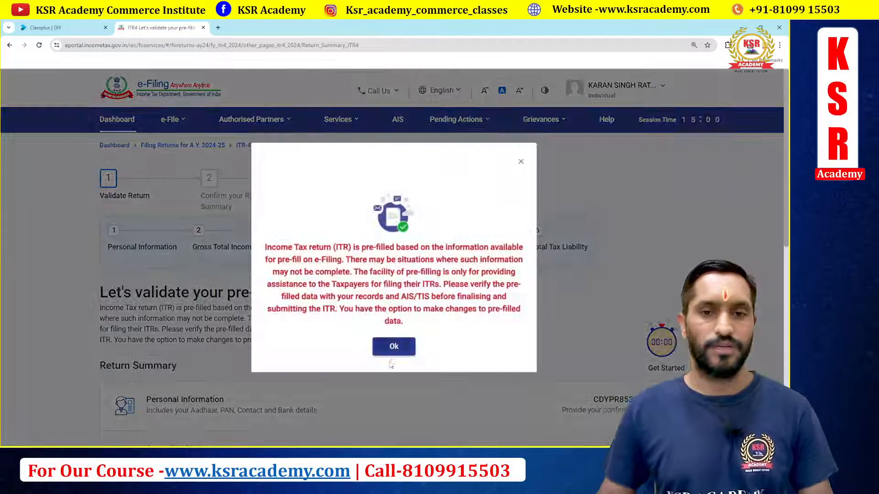
{"action": "left_click", "coordinate": [394, 347]}
{"action": "scroll", "coordinate": [492, 223], "scroll_direction": "down", "scroll_amount": 3}
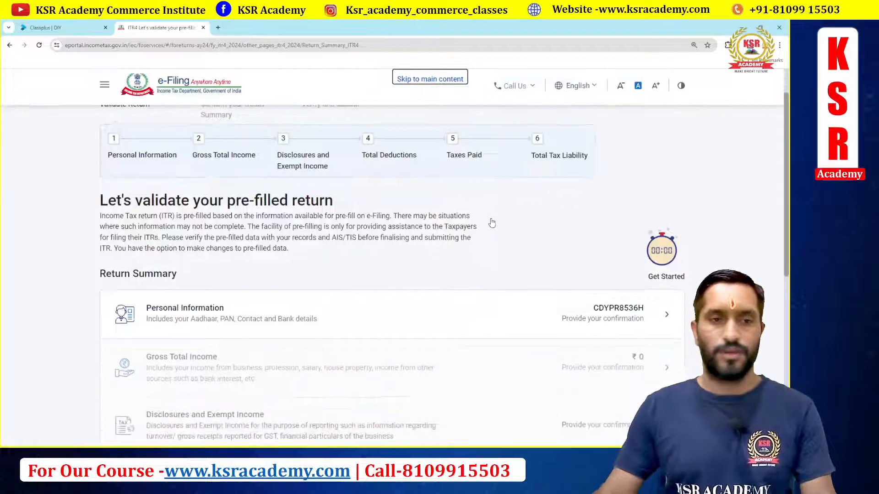
{"action": "scroll", "coordinate": [491, 223], "scroll_direction": "down", "scroll_amount": 3}
{"action": "left_click", "coordinate": [516, 187]}
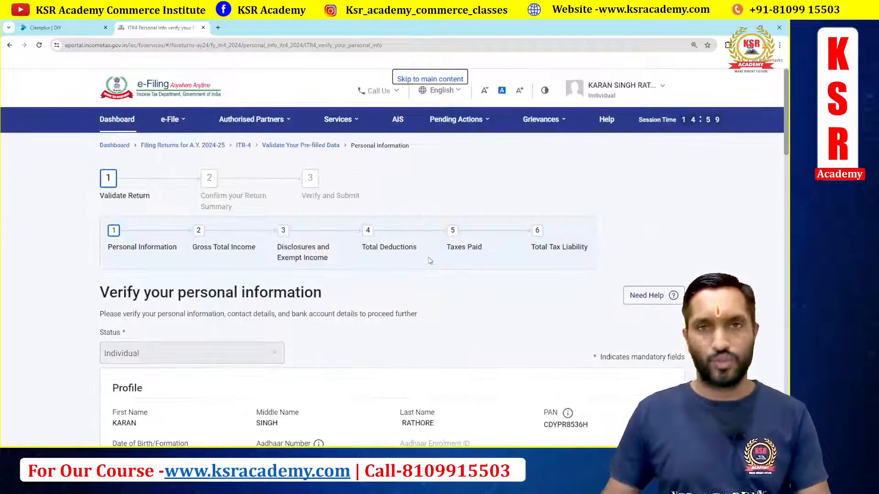
Review the personal information, declare that the return is not filed by a representative assessee, and confirm the section.
{"action": "scroll", "coordinate": [416, 274], "scroll_direction": "down", "scroll_amount": 5}
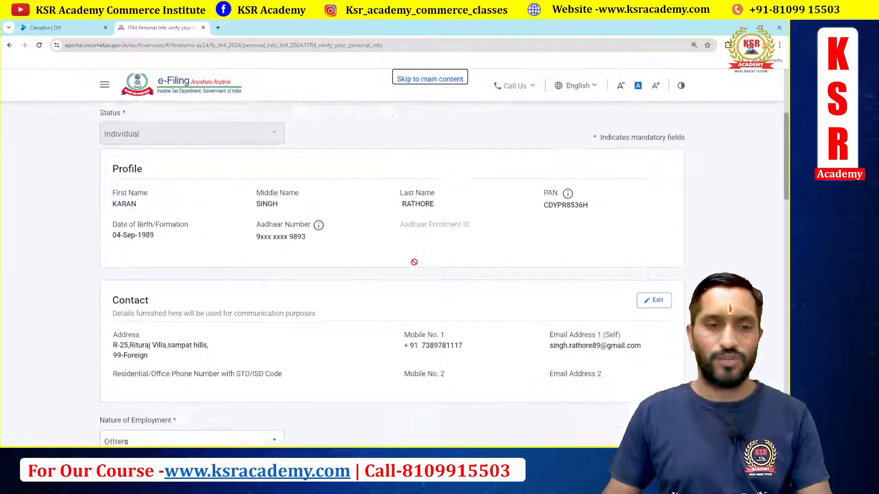
{"action": "scroll", "coordinate": [414, 262], "scroll_direction": "down", "scroll_amount": 6}
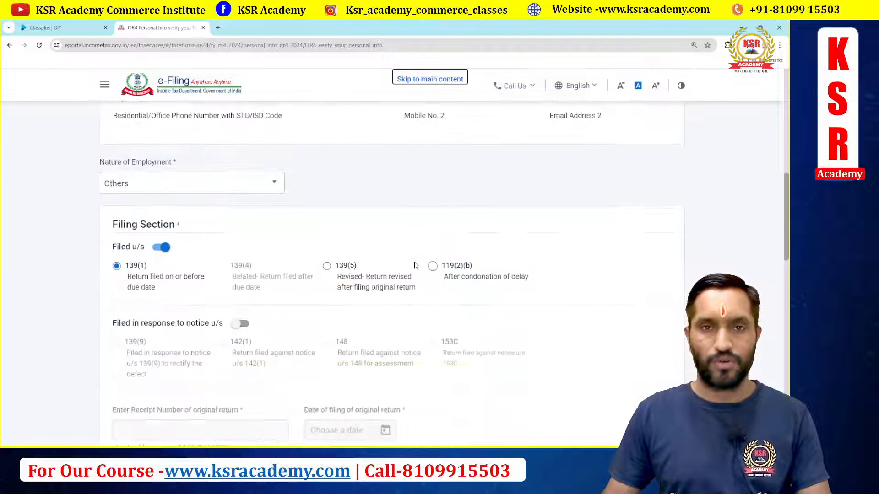
{"action": "scroll", "coordinate": [416, 265], "scroll_direction": "up", "scroll_amount": 3}
{"action": "scroll", "coordinate": [415, 265], "scroll_direction": "up", "scroll_amount": 2}
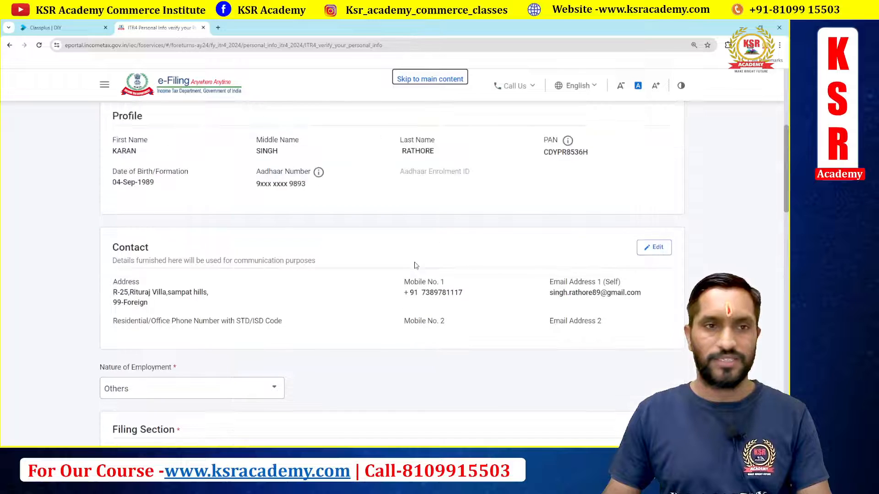
{"action": "scroll", "coordinate": [416, 265], "scroll_direction": "down", "scroll_amount": 4}
{"action": "scroll", "coordinate": [416, 266], "scroll_direction": "down", "scroll_amount": 7}
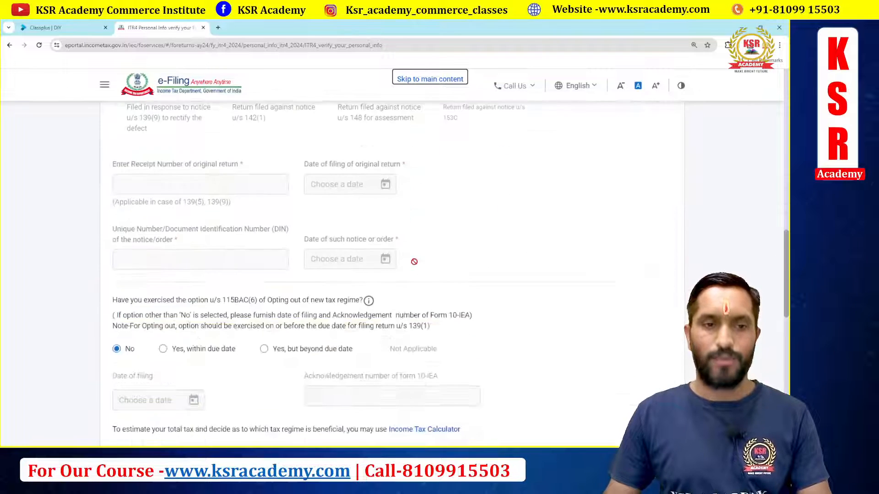
{"action": "scroll", "coordinate": [414, 262], "scroll_direction": "down", "scroll_amount": 2}
{"action": "scroll", "coordinate": [415, 262], "scroll_direction": "down", "scroll_amount": 5}
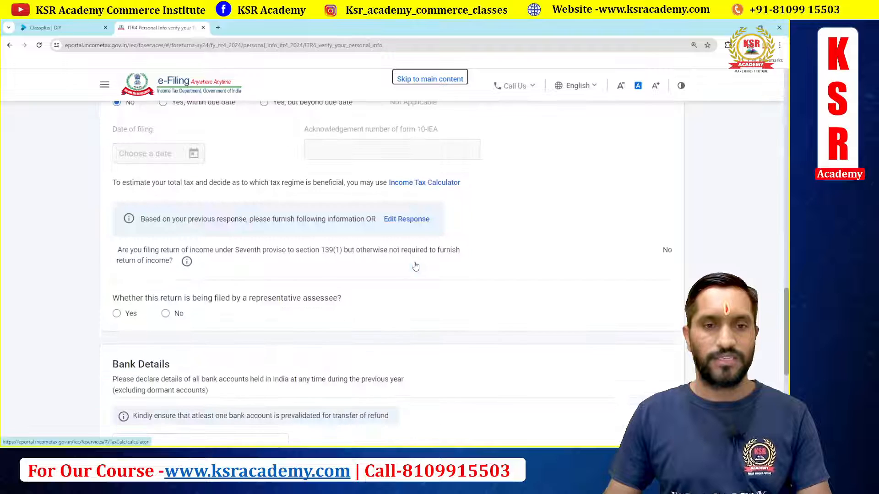
{"action": "left_click", "coordinate": [165, 314]}
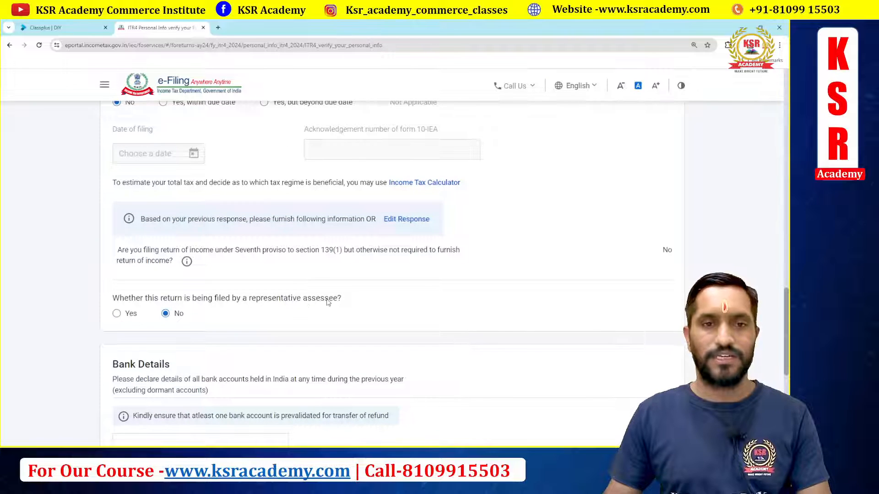
{"action": "scroll", "coordinate": [452, 275], "scroll_direction": "down", "scroll_amount": 3}
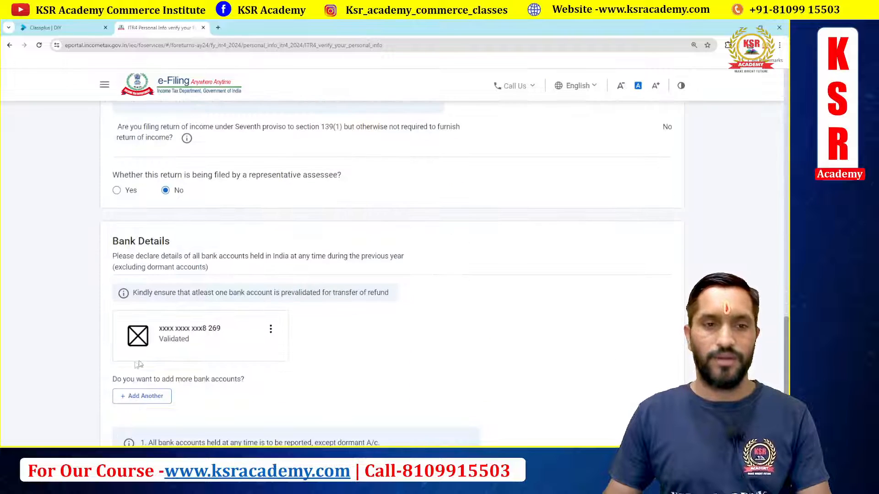
{"action": "scroll", "coordinate": [392, 345], "scroll_direction": "down", "scroll_amount": 4}
{"action": "left_click", "coordinate": [657, 342]}
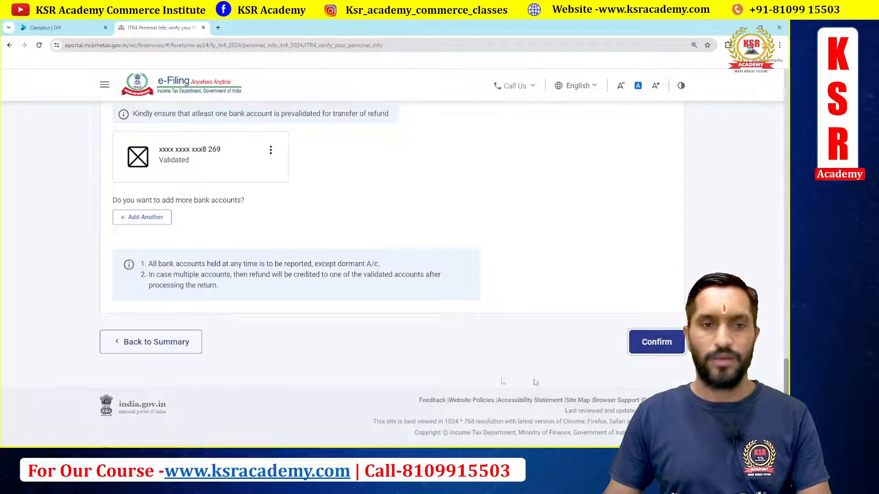
Open the Gross Total Income section and skip its salary exemption questions.
{"action": "scroll", "coordinate": [320, 320], "scroll_direction": "down", "scroll_amount": 4}
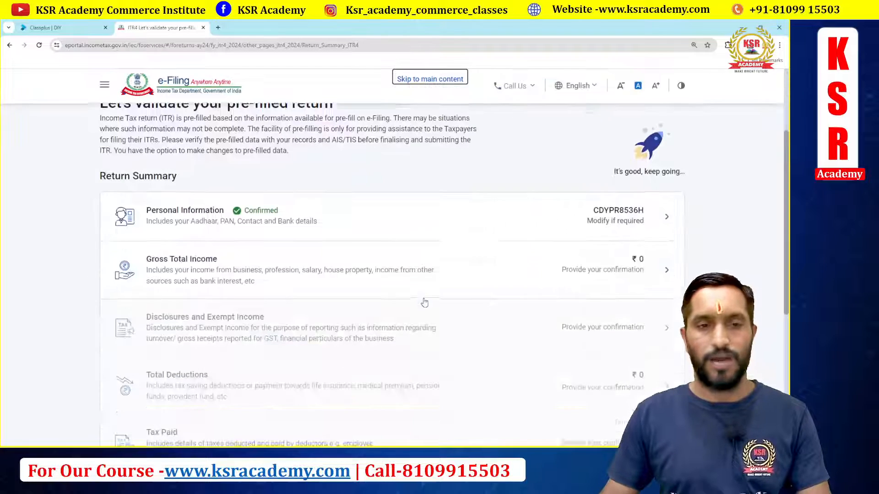
{"action": "left_click", "coordinate": [610, 265]}
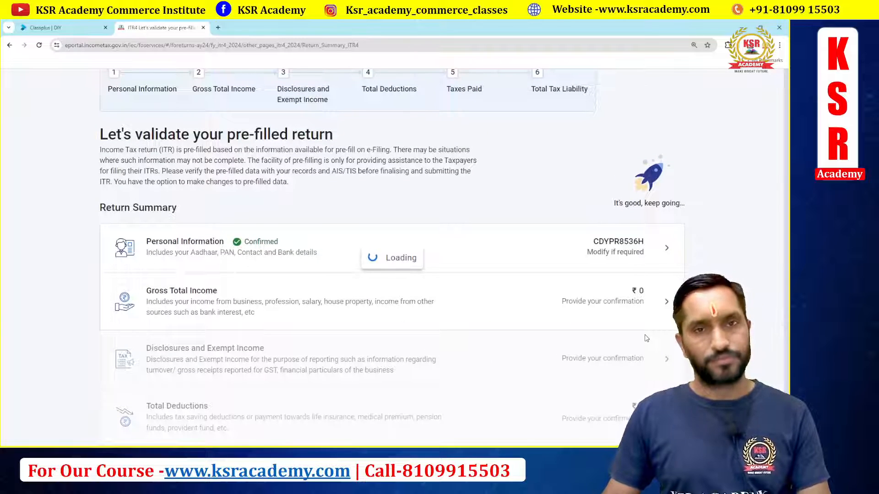
{"action": "scroll", "coordinate": [308, 387], "scroll_direction": "down", "scroll_amount": 5}
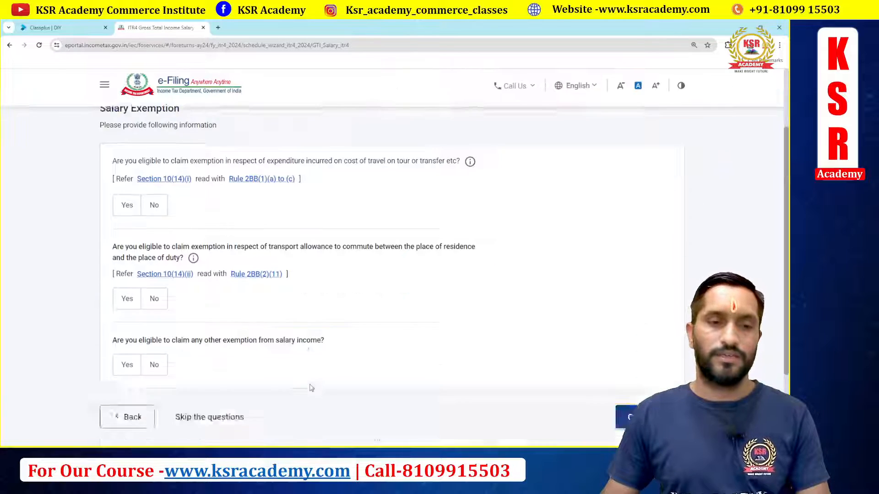
{"action": "left_click", "coordinate": [198, 306]}
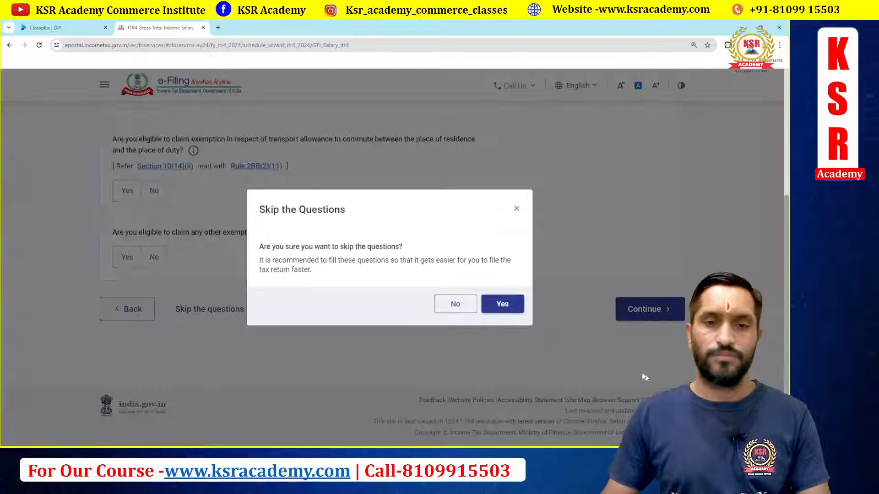
{"action": "left_click", "coordinate": [503, 304]}
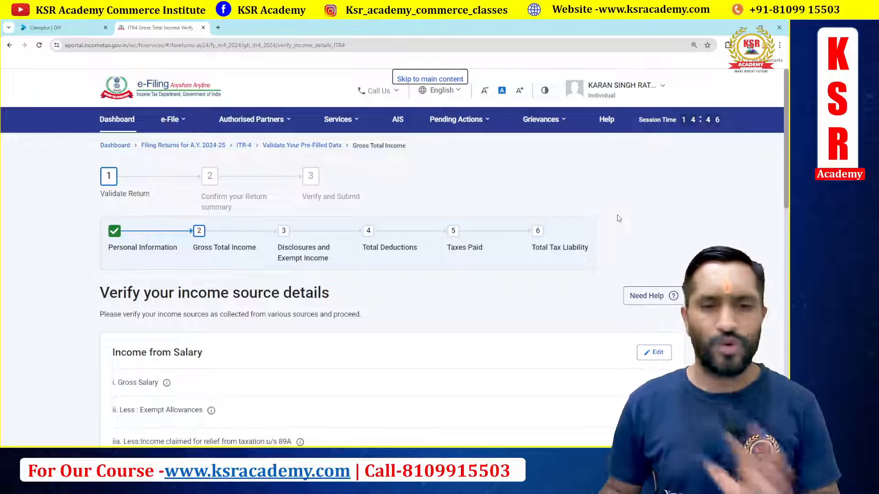
Enter 2,40,000 as the salary per section 17(1) and save the salary income details.
{"action": "scroll", "coordinate": [659, 229], "scroll_direction": "down", "scroll_amount": 3}
{"action": "left_click", "coordinate": [654, 204]}
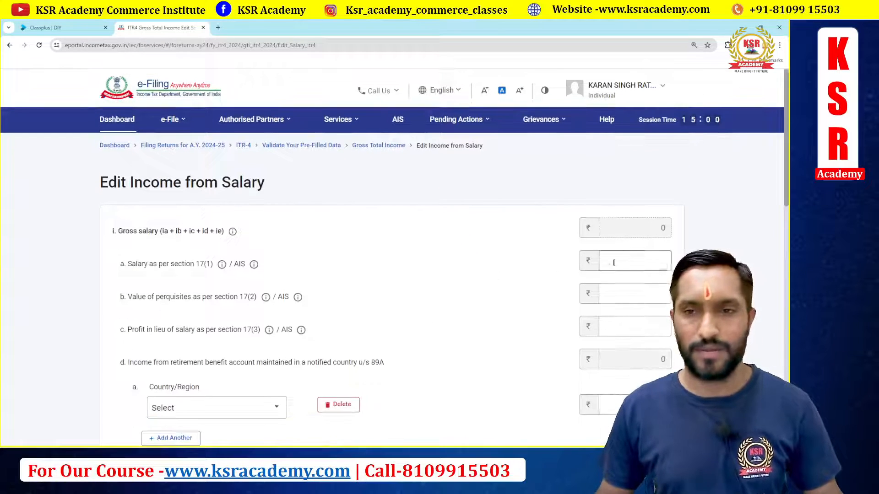
{"action": "left_click", "coordinate": [614, 262]}
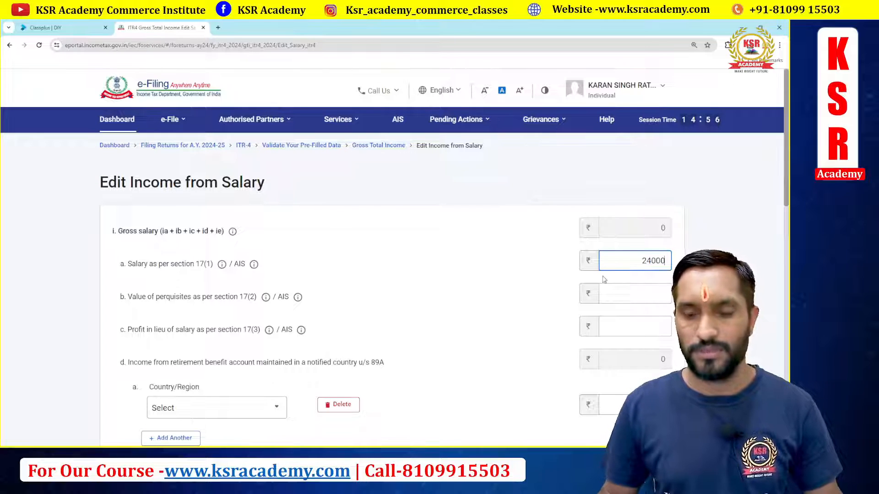
{"action": "type", "text": "240000"}
{"action": "left_click", "coordinate": [547, 287]}
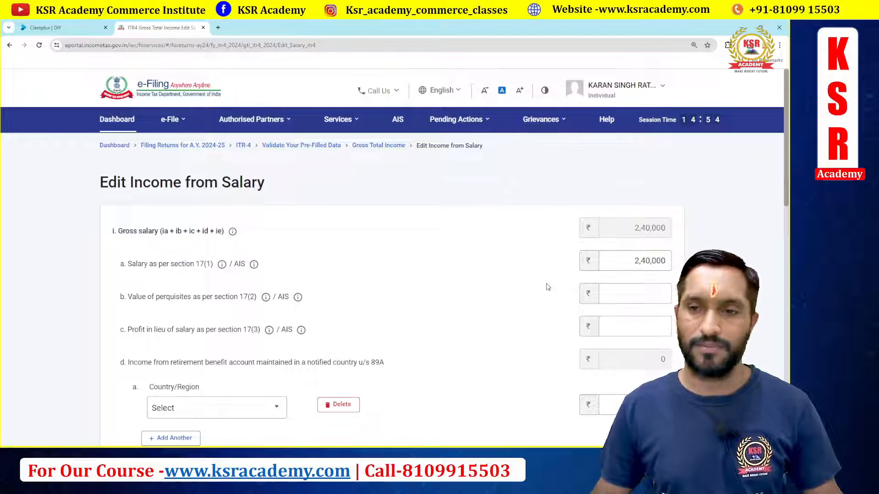
{"action": "scroll", "coordinate": [547, 287], "scroll_direction": "down", "scroll_amount": 10}
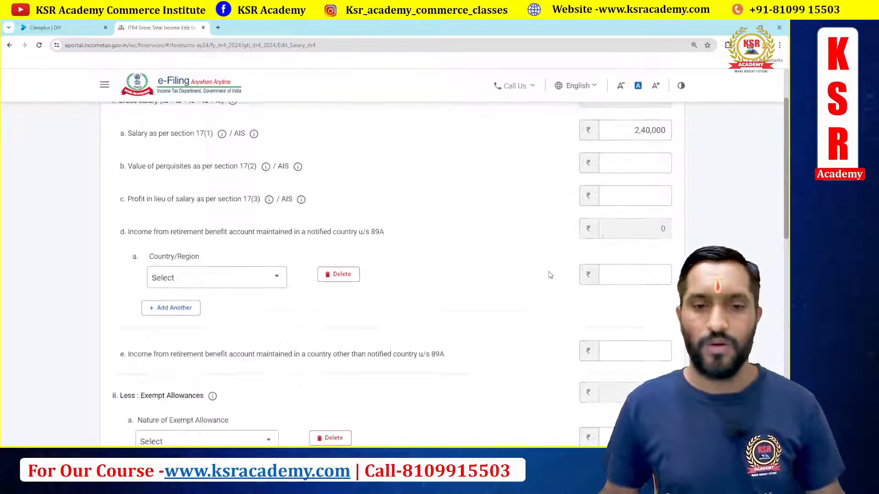
{"action": "scroll", "coordinate": [550, 275], "scroll_direction": "down", "scroll_amount": 3}
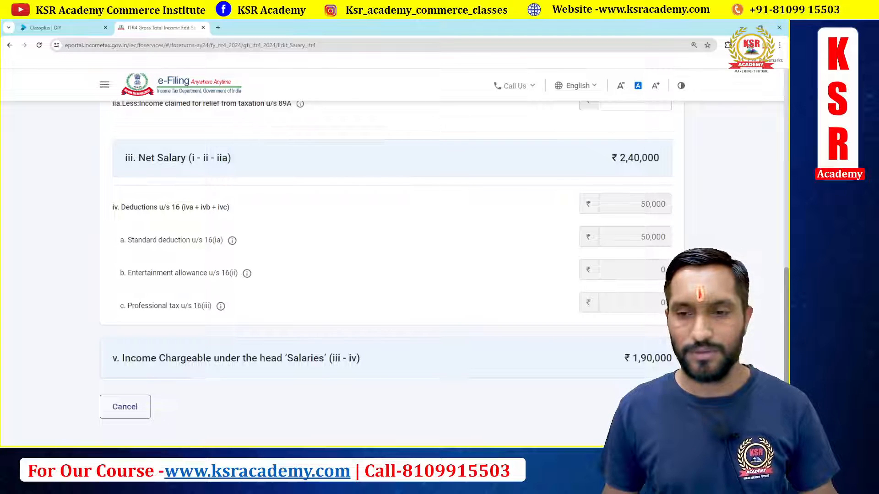
{"action": "left_click", "coordinate": [652, 407]}
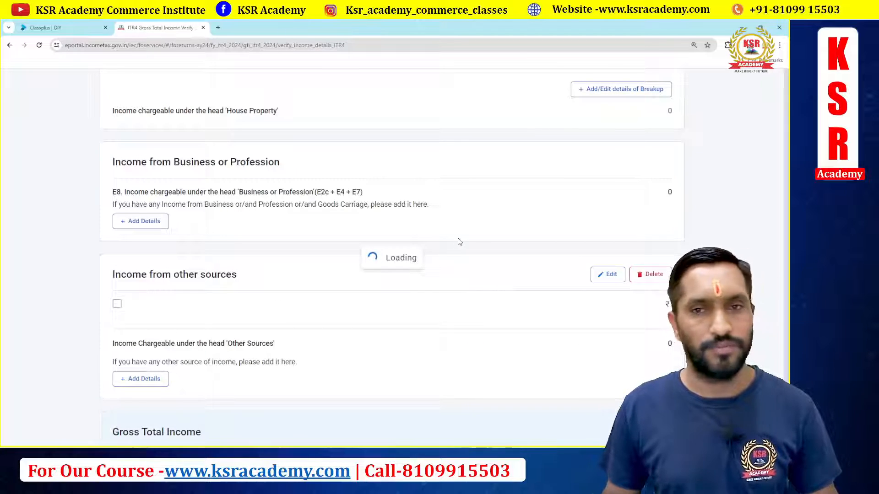
Start adding details for Income from Business or Profession.
{"action": "scroll", "coordinate": [459, 242], "scroll_direction": "down", "scroll_amount": 5}
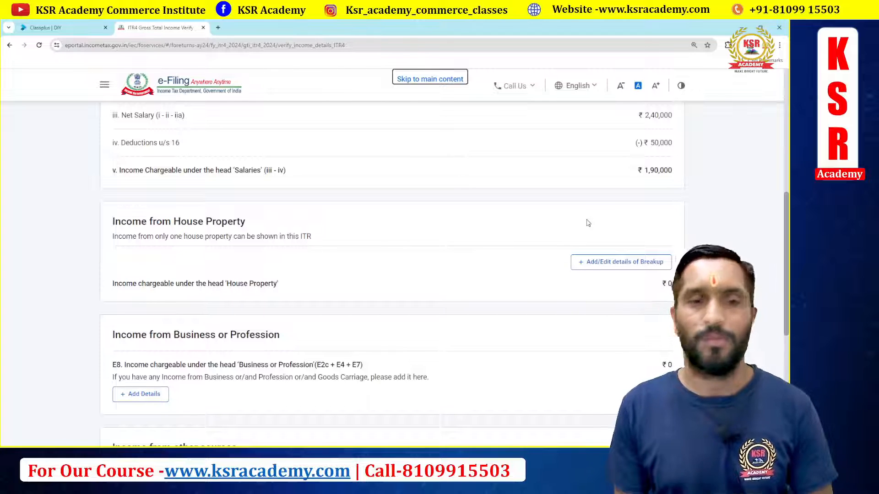
{"action": "scroll", "coordinate": [465, 259], "scroll_direction": "down", "scroll_amount": 3}
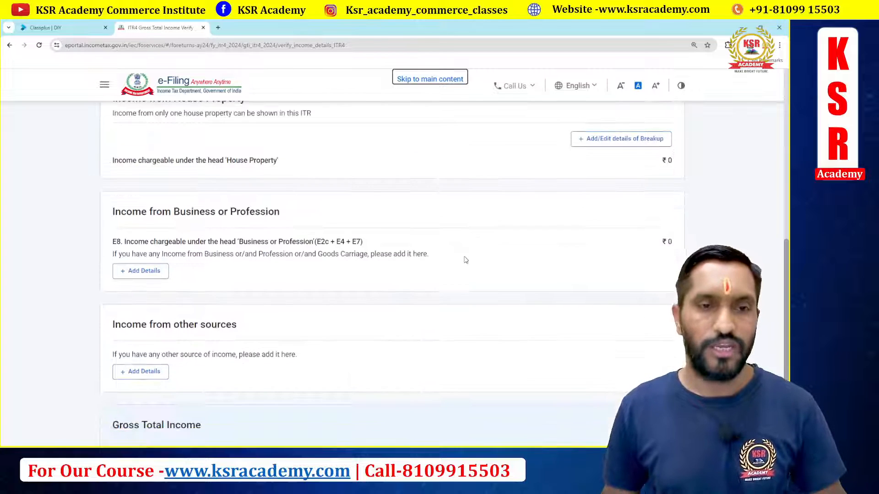
{"action": "left_click", "coordinate": [137, 274]}
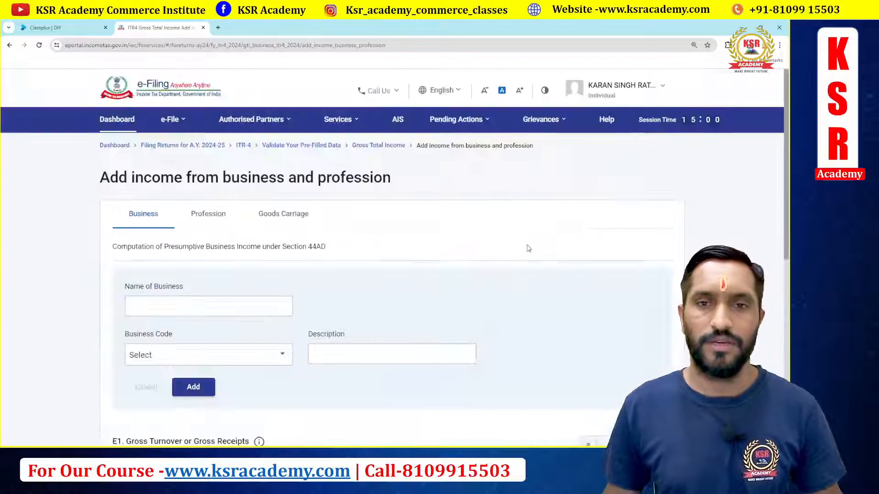
Examine the Business, Profession and Goods Carriage categories for presumptive income.
{"action": "scroll", "coordinate": [528, 248], "scroll_direction": "down", "scroll_amount": 2}
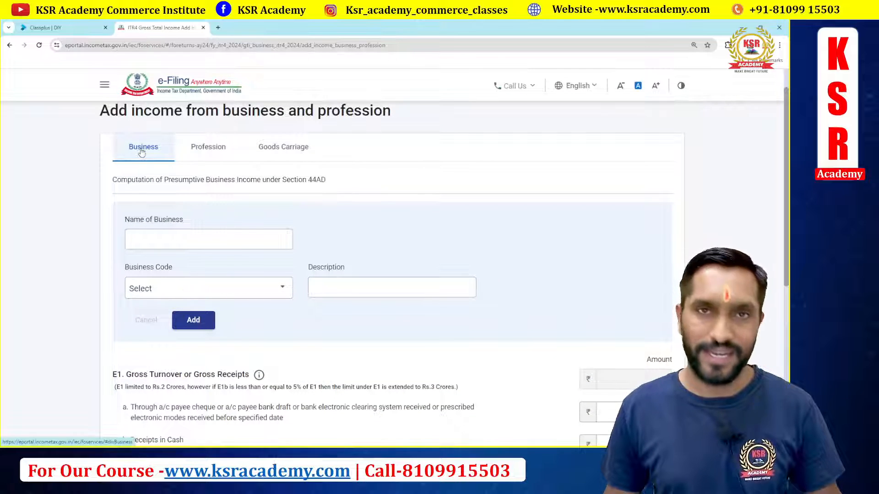
{"action": "left_click", "coordinate": [208, 151]}
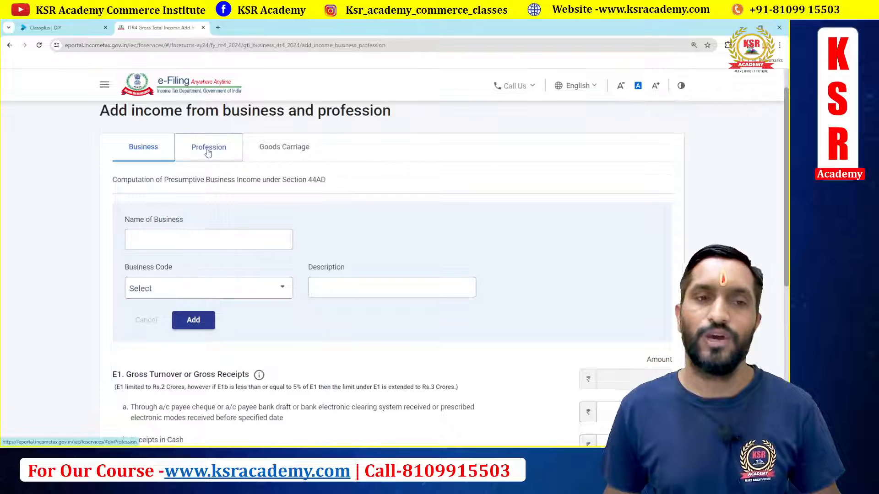
{"action": "left_click", "coordinate": [297, 153]}
{"action": "scroll", "coordinate": [288, 192], "scroll_direction": "down", "scroll_amount": 2}
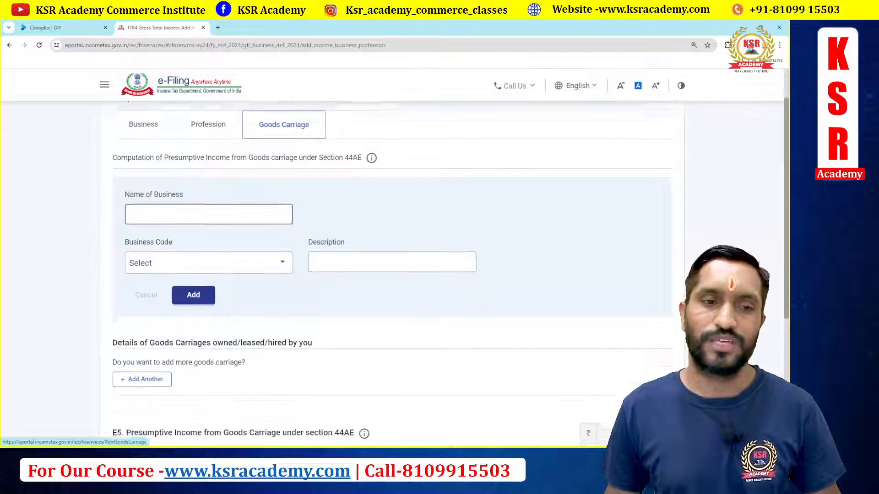
Switch to the Business category for presumptive income under Section 44AD and enter the name of the business.
{"action": "scroll", "coordinate": [256, 224], "scroll_direction": "up", "scroll_amount": 4}
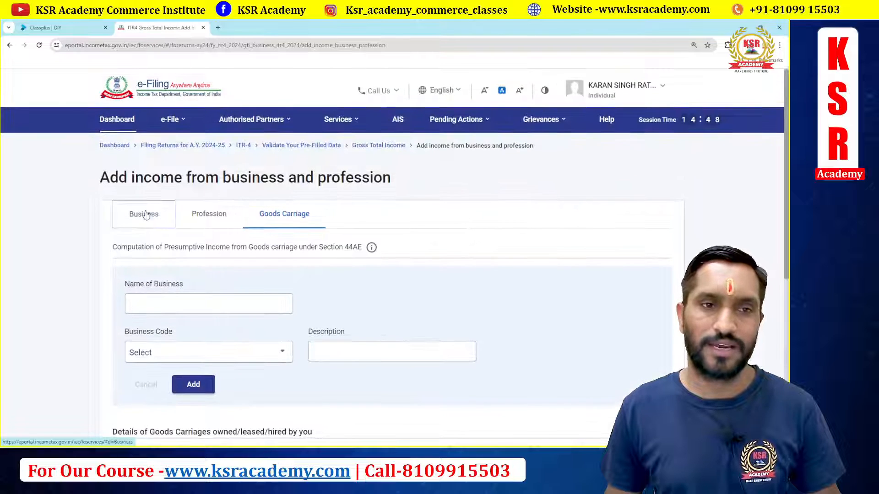
{"action": "left_click", "coordinate": [143, 211]}
{"action": "scroll", "coordinate": [436, 199], "scroll_direction": "down", "scroll_amount": 1}
{"action": "scroll", "coordinate": [436, 199], "scroll_direction": "down", "scroll_amount": 1}
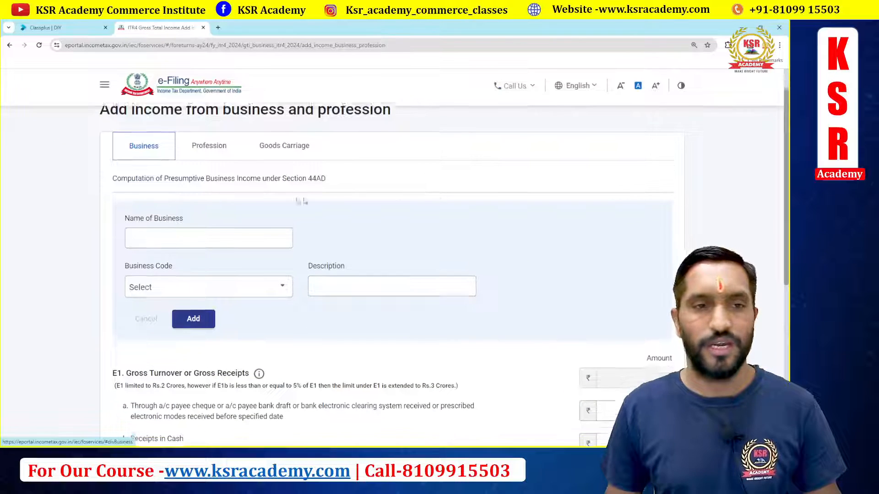
{"action": "left_click", "coordinate": [208, 198]}
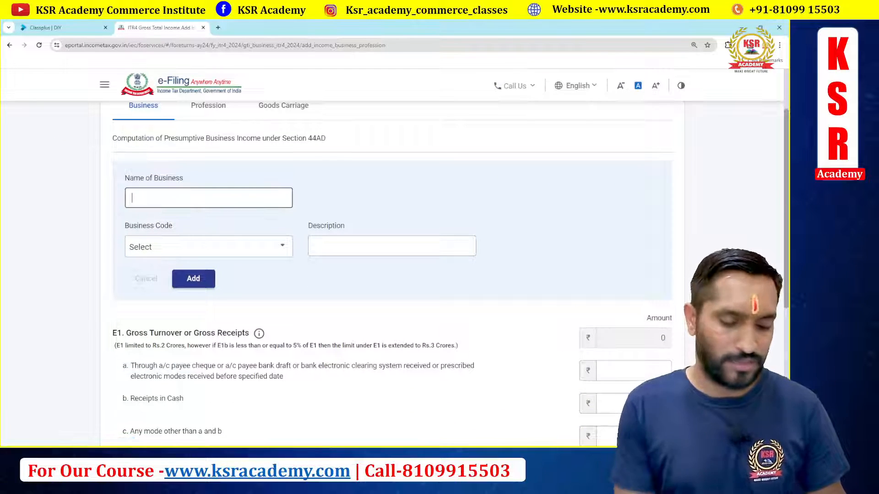
{"action": "type", "text": "KSR"}
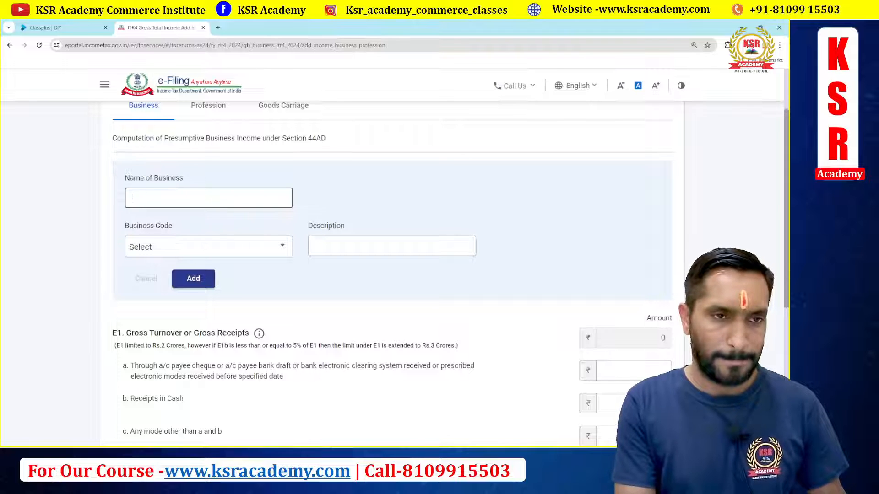
{"action": "type", "text": "Manish"}
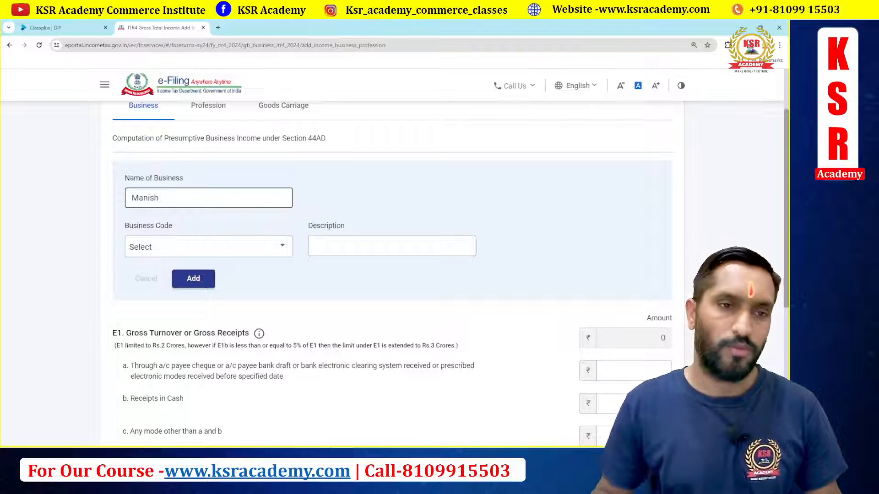
Search the business codes for "educ" and choose 17007-Other education services n.e.c.
{"action": "left_click", "coordinate": [164, 254]}
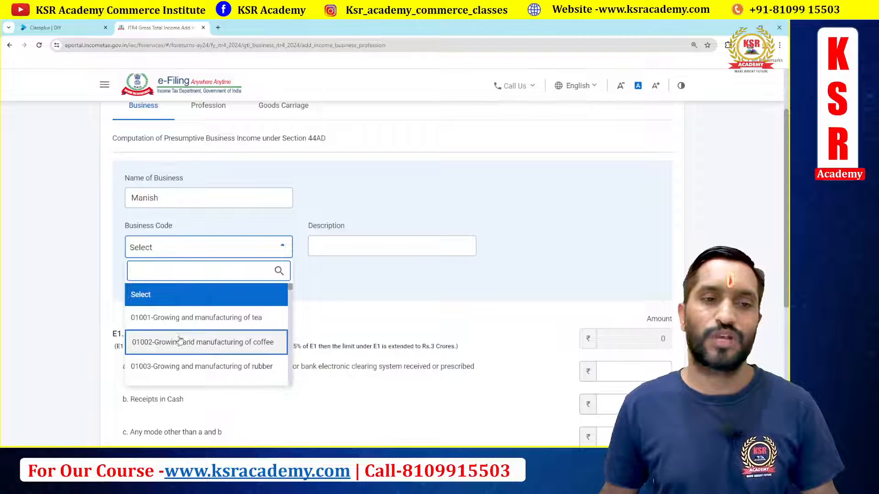
{"action": "scroll", "coordinate": [183, 336], "scroll_direction": "down", "scroll_amount": 6}
{"action": "scroll", "coordinate": [186, 331], "scroll_direction": "down", "scroll_amount": 10}
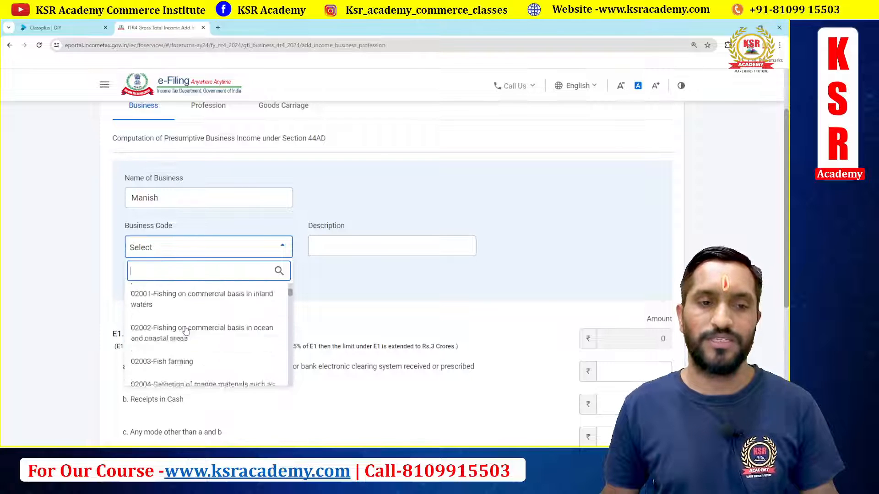
{"action": "scroll", "coordinate": [186, 331], "scroll_direction": "down", "scroll_amount": 5}
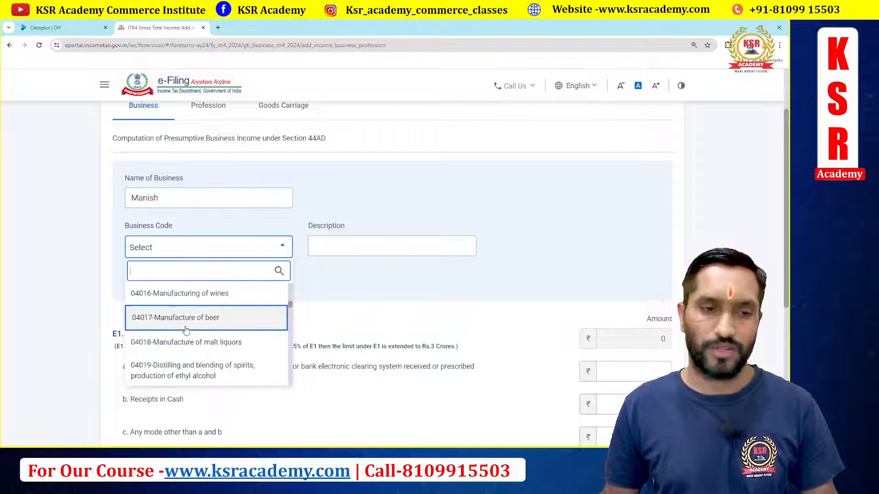
{"action": "type", "text": "educta"}
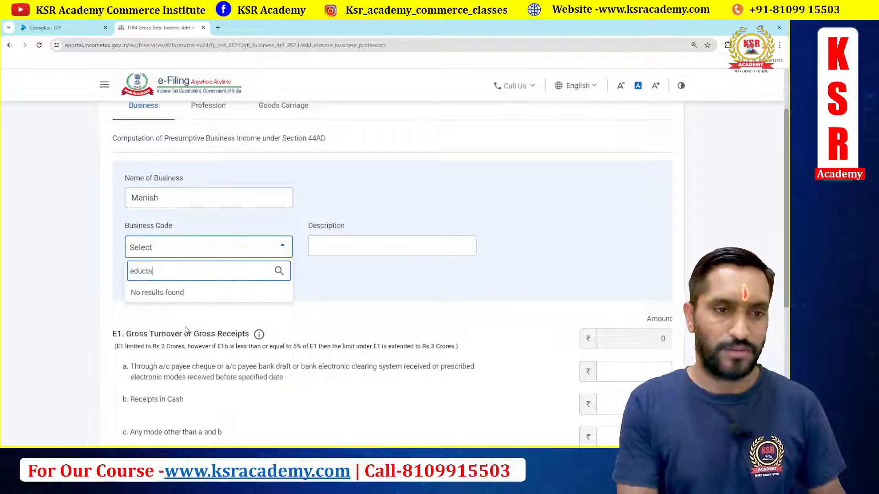
{"action": "key", "text": "BackSpace"}
{"action": "key", "text": "BackSpace"}
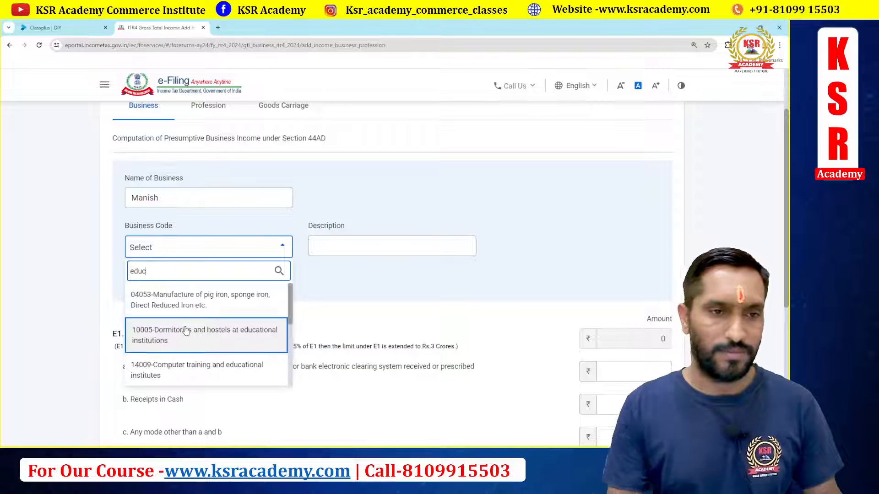
{"action": "scroll", "coordinate": [187, 328], "scroll_direction": "down", "scroll_amount": 2}
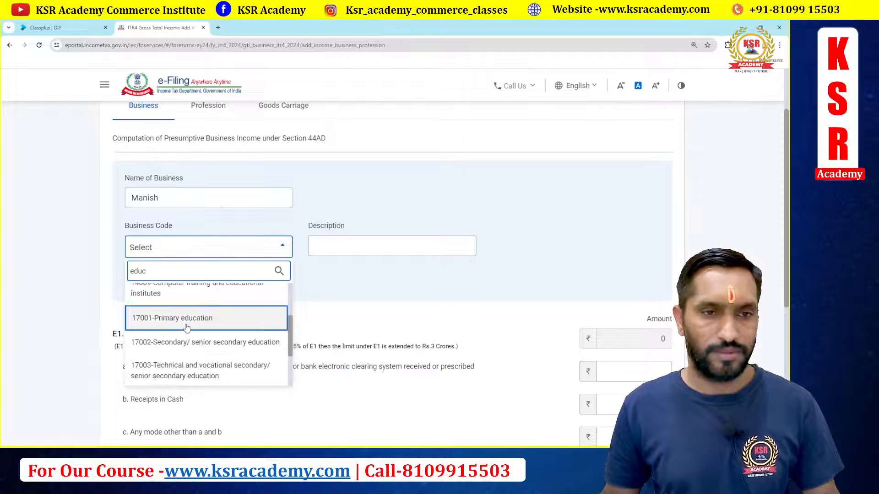
{"action": "scroll", "coordinate": [189, 359], "scroll_direction": "down", "scroll_amount": 2}
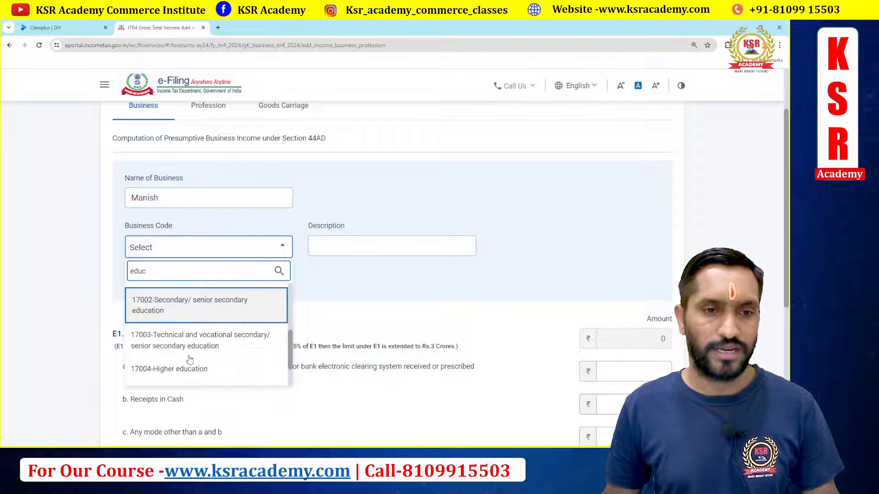
{"action": "scroll", "coordinate": [193, 358], "scroll_direction": "down", "scroll_amount": 1}
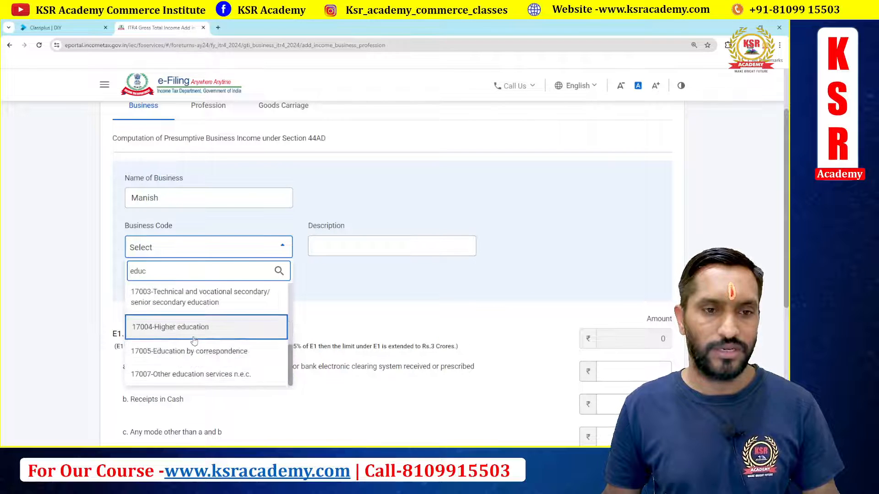
{"action": "left_click", "coordinate": [186, 373]}
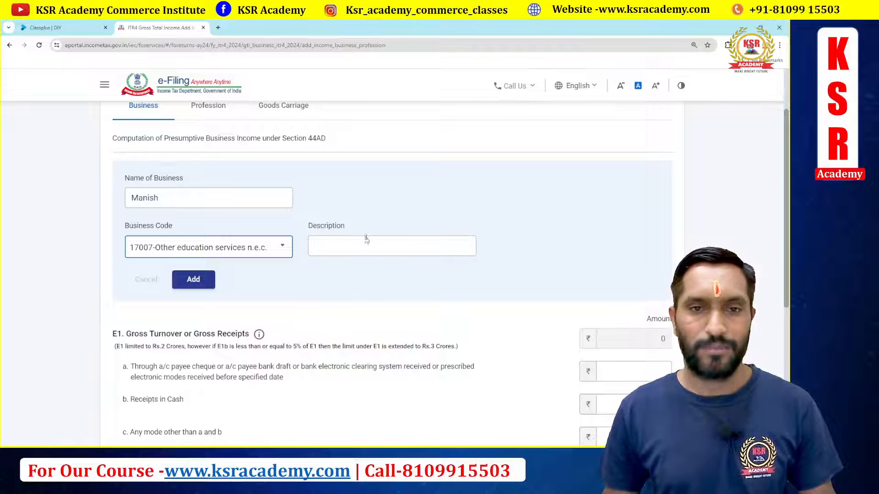
Enter E1 gross receipts of 30,00,000 through bank or electronic modes and 10,00,000 in cash.
{"action": "scroll", "coordinate": [486, 222], "scroll_direction": "down", "scroll_amount": 3}
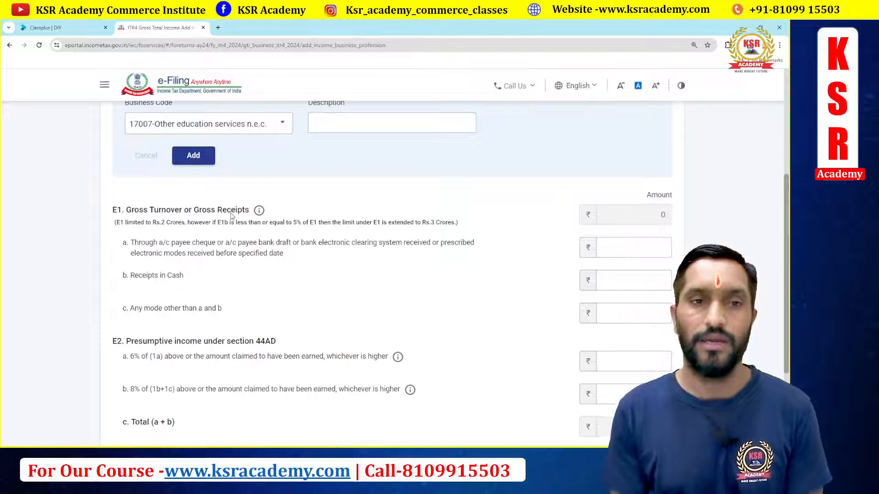
{"action": "scroll", "coordinate": [231, 215], "scroll_direction": "down", "scroll_amount": 1}
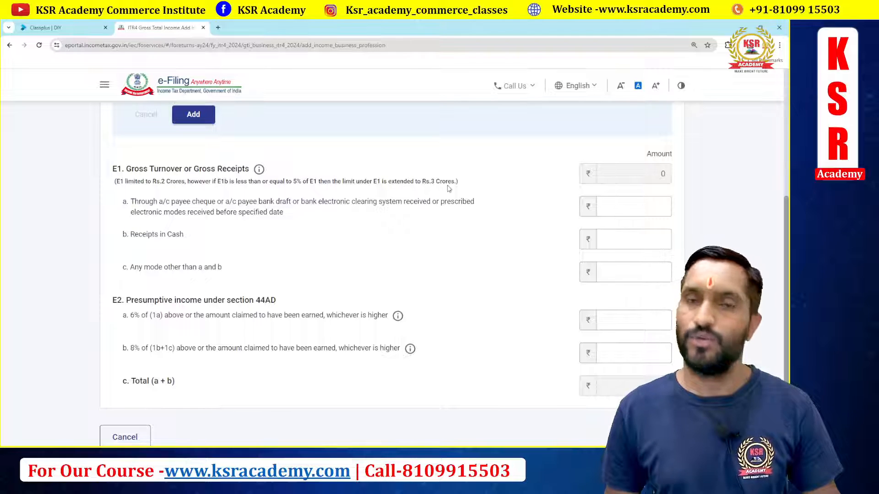
{"action": "scroll", "coordinate": [448, 189], "scroll_direction": "down", "scroll_amount": 1}
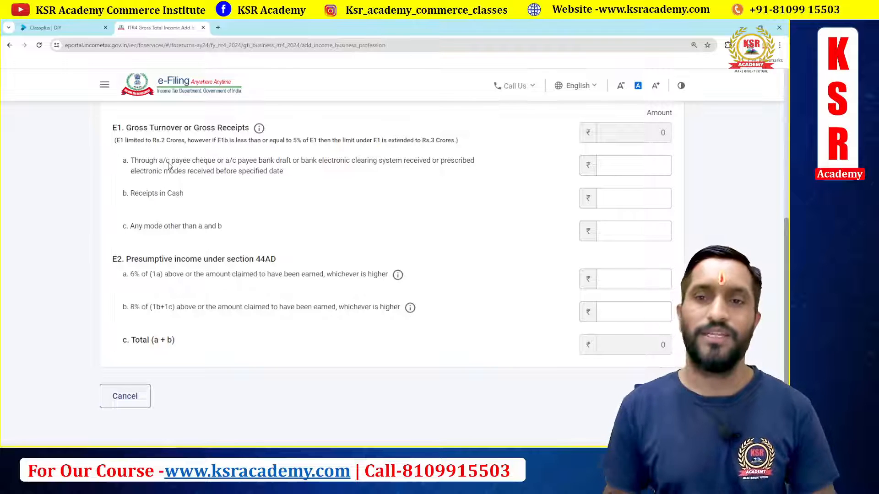
{"action": "left_click", "coordinate": [613, 172]}
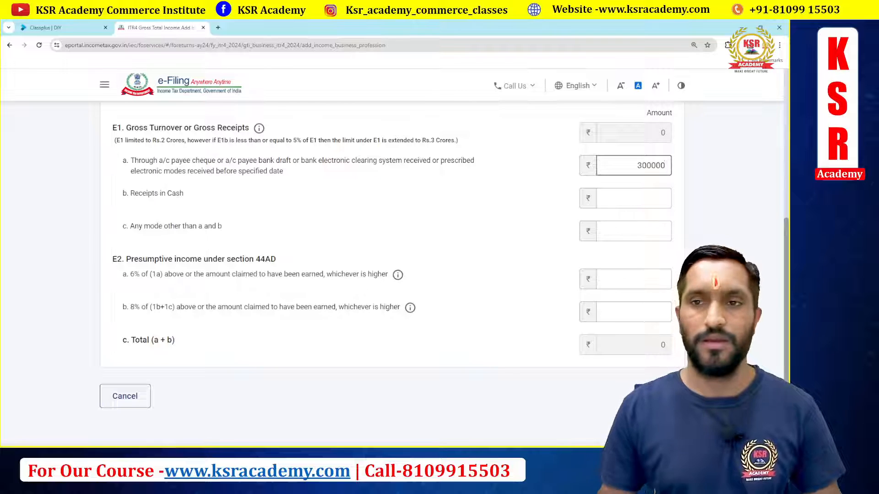
{"action": "left_click", "coordinate": [555, 197]}
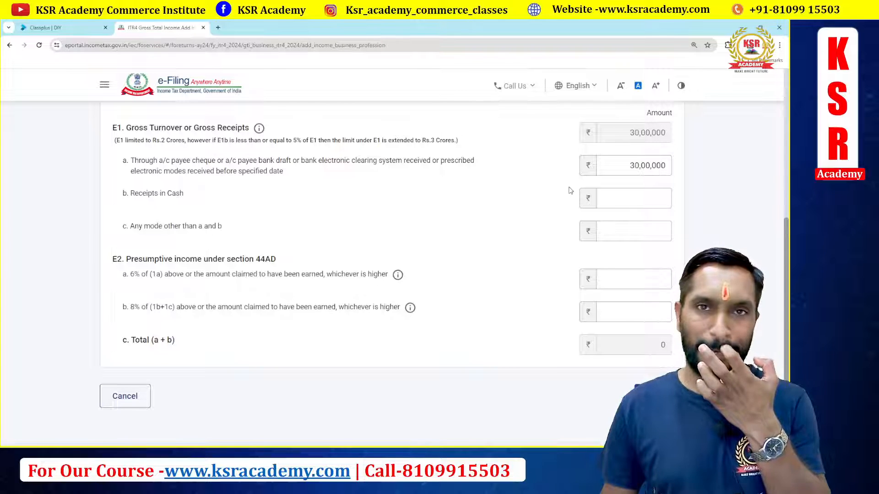
{"action": "left_click", "coordinate": [634, 198]}
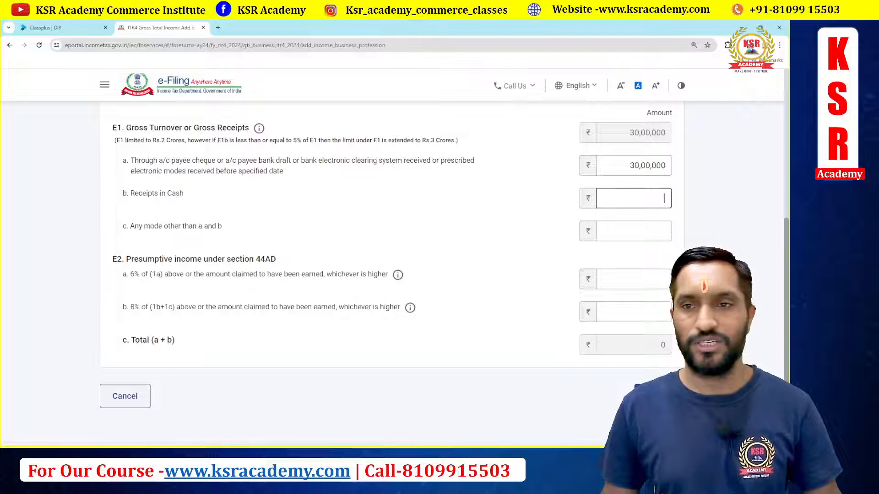
{"action": "type", "text": "000000"}
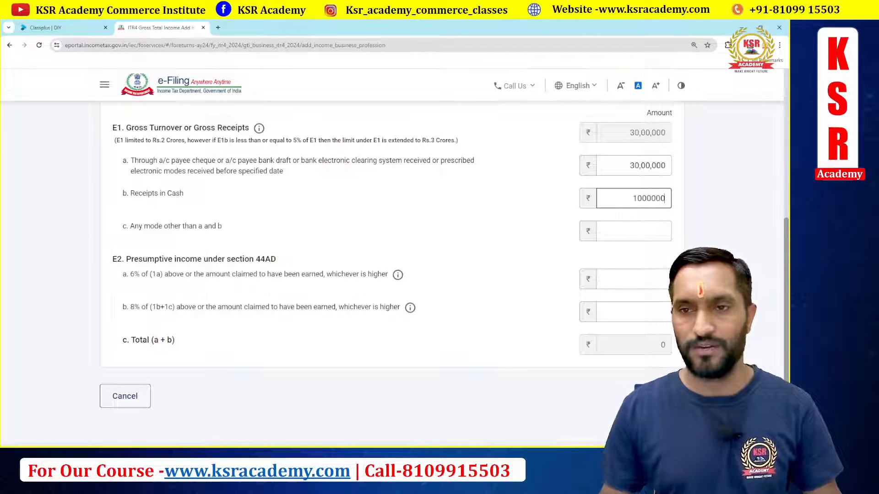
{"action": "left_click", "coordinate": [541, 217]}
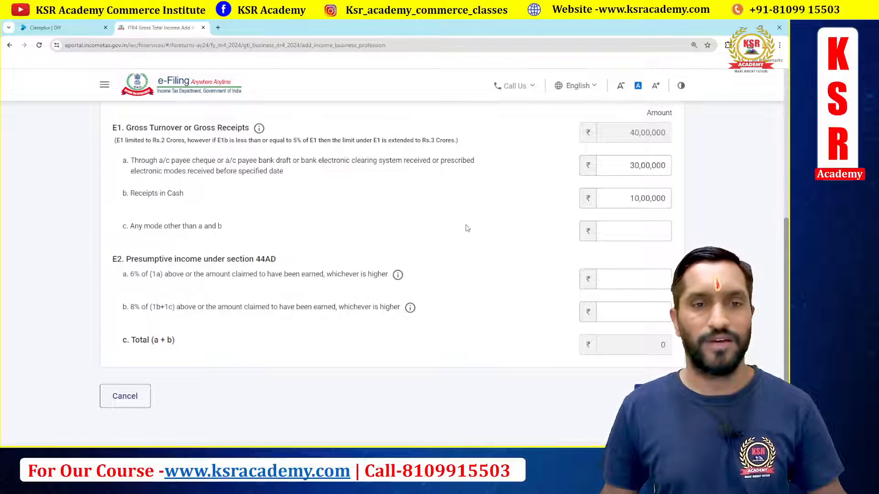
Enter E2 presumptive income under section 44AD as 2,90,000 for the 6% line and 1,20,000 for the 8% line.
{"action": "scroll", "coordinate": [467, 228], "scroll_direction": "down", "scroll_amount": 1}
{"action": "left_click", "coordinate": [602, 240]}
{"action": "scroll", "coordinate": [756, 252], "scroll_direction": "up", "scroll_amount": 1}
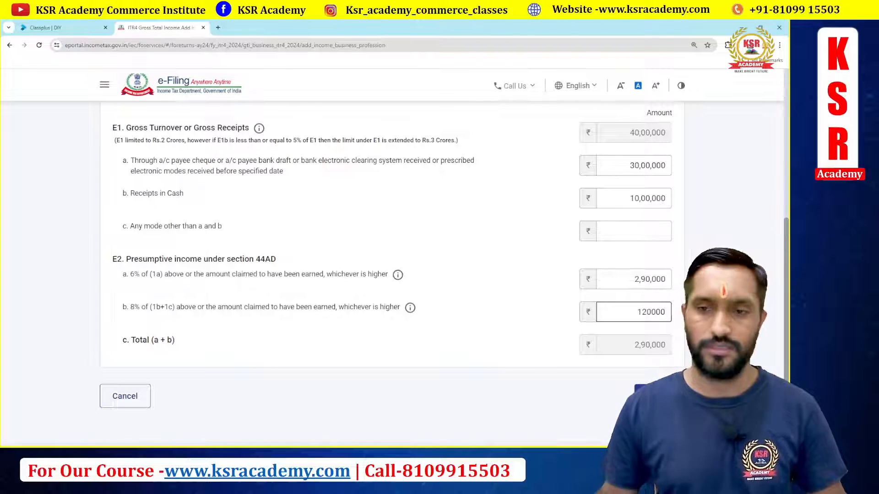
{"action": "left_click", "coordinate": [472, 368]}
{"action": "left_click", "coordinate": [622, 316]}
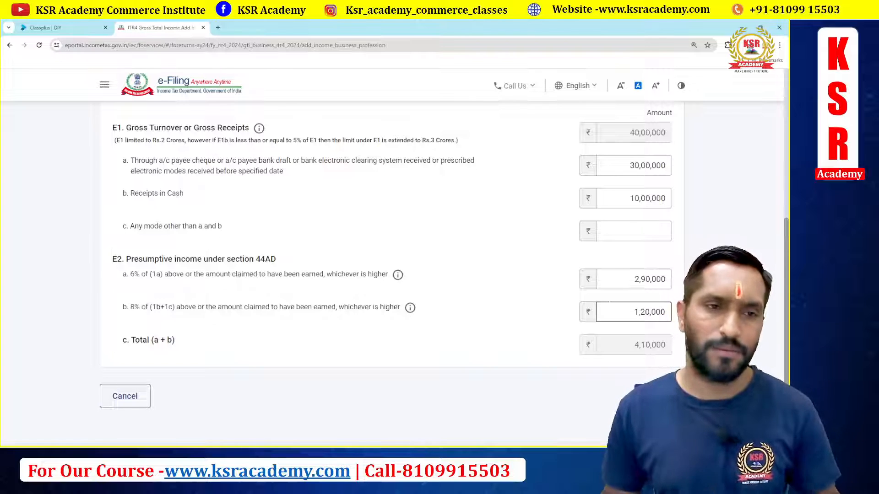
Try 1,20,000 as the presumptive income for the 6% line under section 44AD.
{"action": "left_click", "coordinate": [140, 289]}
{"action": "left_click_drag", "start_coordinate": [132, 278], "coordinate": [136, 279]}
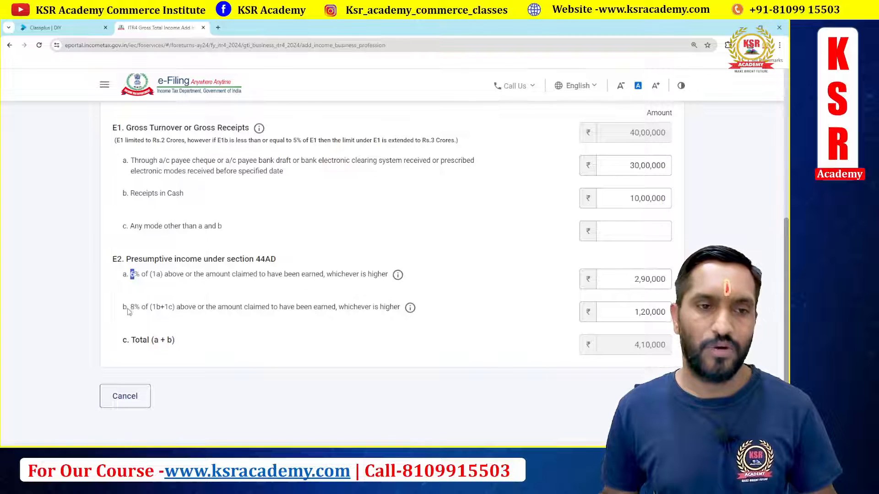
{"action": "left_click_drag", "start_coordinate": [131, 310], "coordinate": [147, 310]}
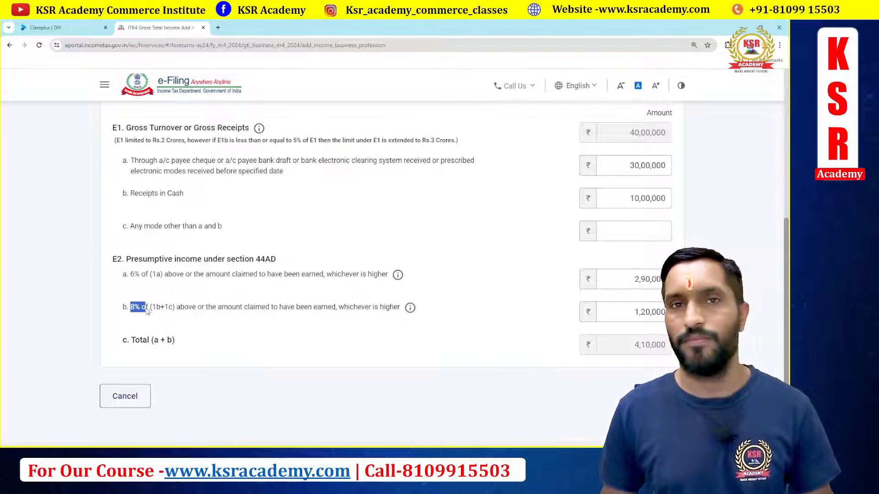
{"action": "double_click", "coordinate": [649, 280]}
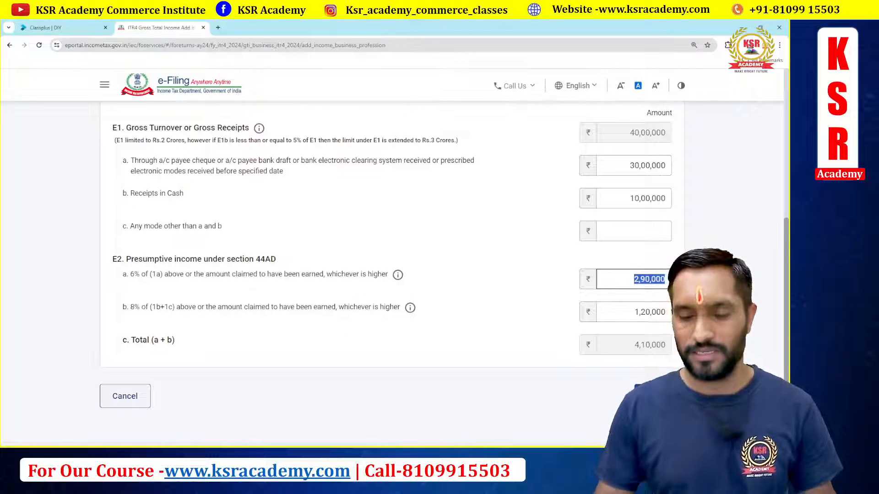
{"action": "type", "text": "1,20,000"}
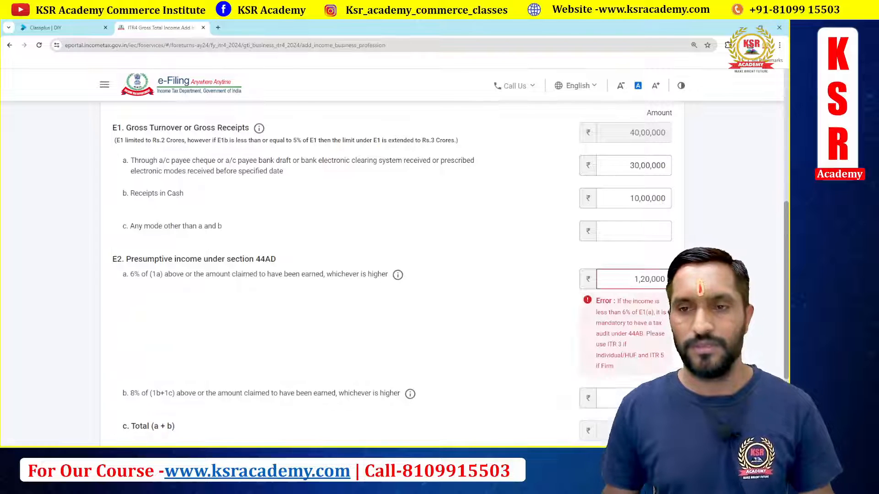
{"action": "scroll", "coordinate": [636, 312], "scroll_direction": "down", "scroll_amount": 1}
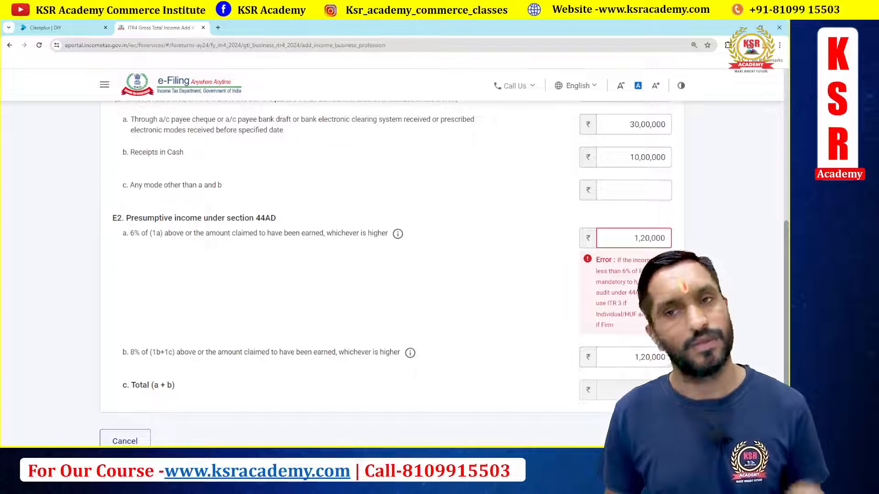
Set the 6% line of presumptive income to 2,90,000 and add the business income to the return.
{"action": "left_click", "coordinate": [635, 238]}
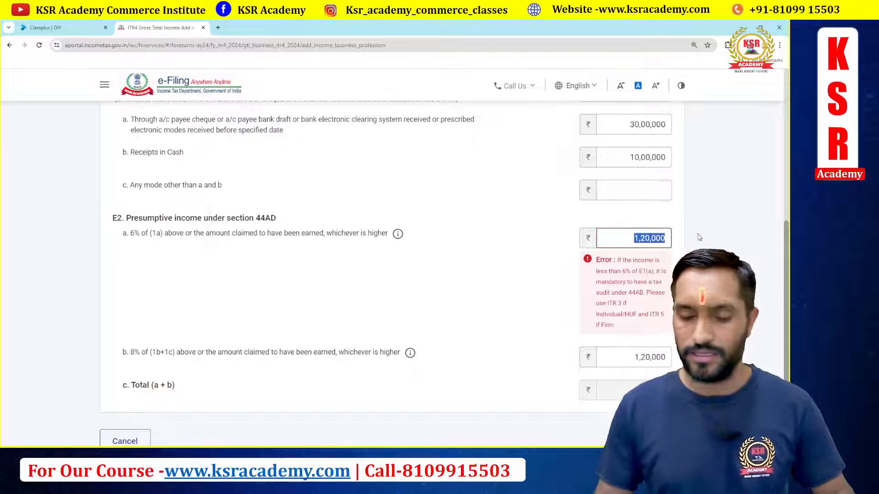
{"action": "type", "text": "290000"}
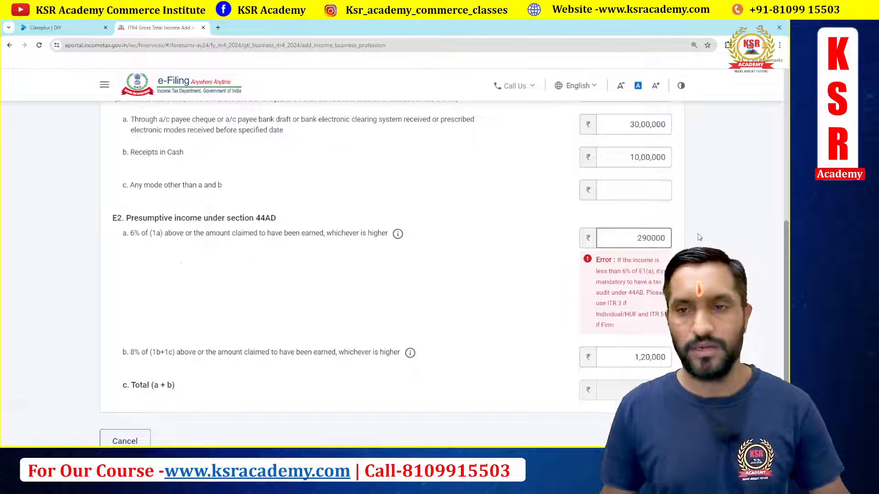
{"action": "left_click", "coordinate": [699, 237]}
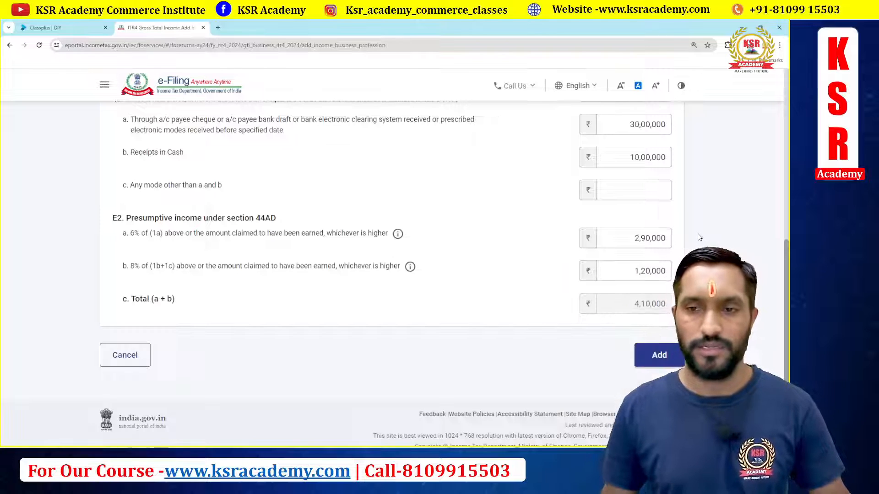
{"action": "left_click", "coordinate": [660, 360]}
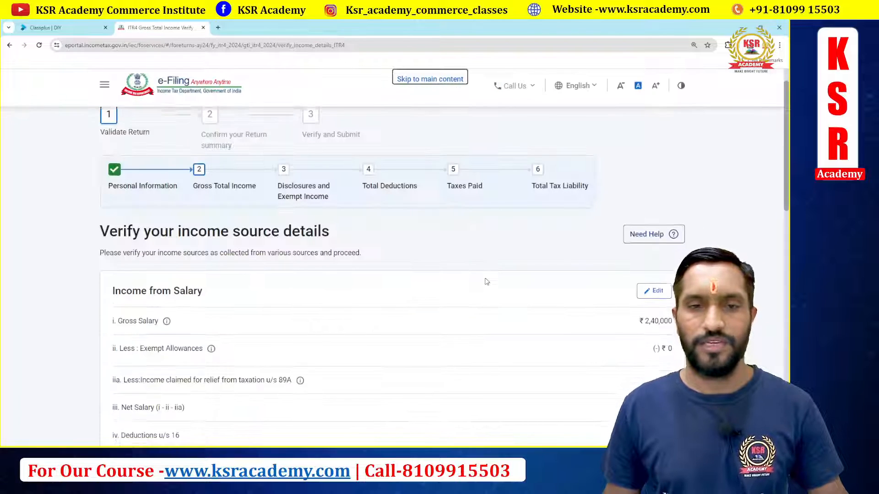
Review the income source details from salary through business or profession to other sources.
{"action": "scroll", "coordinate": [487, 282], "scroll_direction": "down", "scroll_amount": 7}
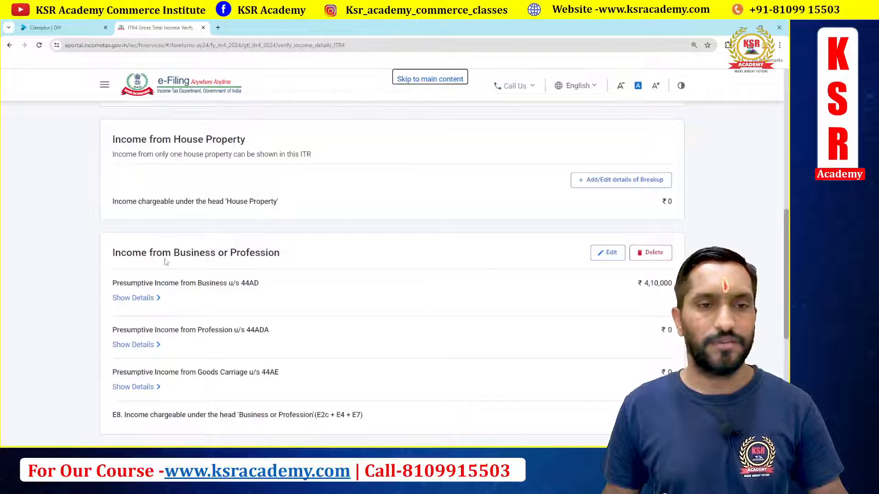
{"action": "scroll", "coordinate": [349, 262], "scroll_direction": "down", "scroll_amount": 2}
{"action": "scroll", "coordinate": [357, 245], "scroll_direction": "down", "scroll_amount": 4}
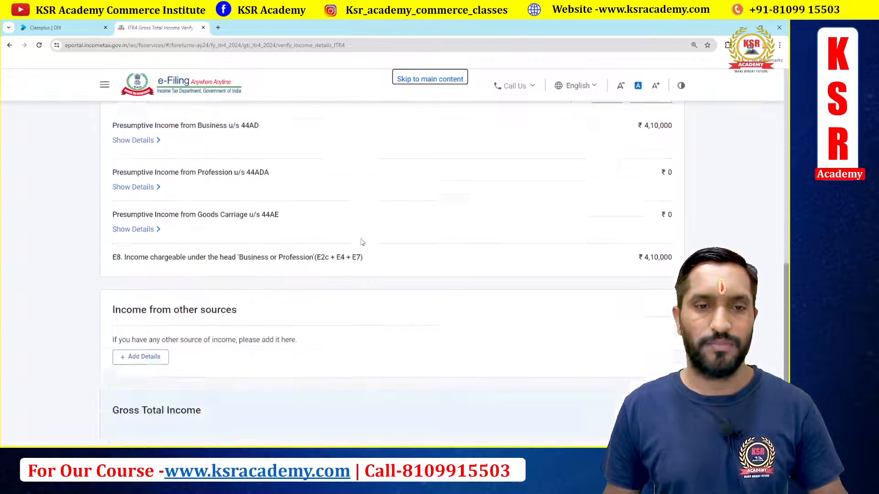
Add income from other sources and declare savings bank interest of 2,500.
{"action": "left_click", "coordinate": [140, 268]}
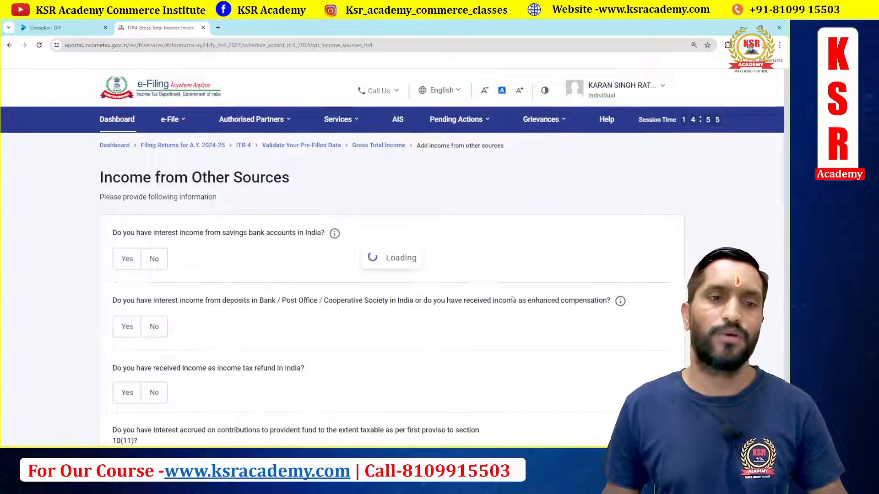
{"action": "left_click", "coordinate": [122, 260]}
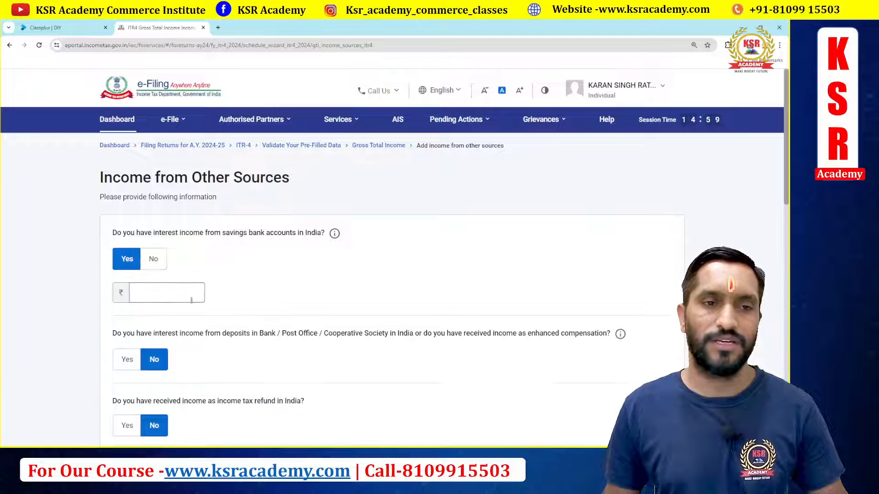
{"action": "type", "text": "2500"}
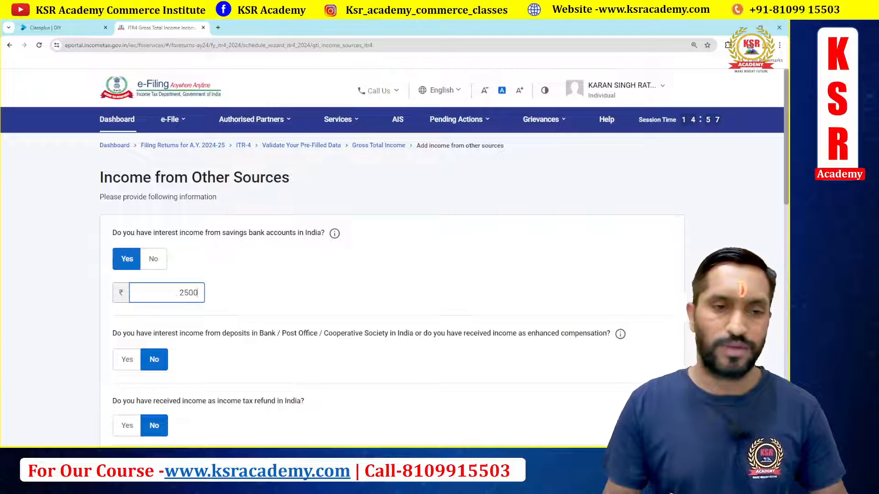
{"action": "left_click", "coordinate": [275, 313]}
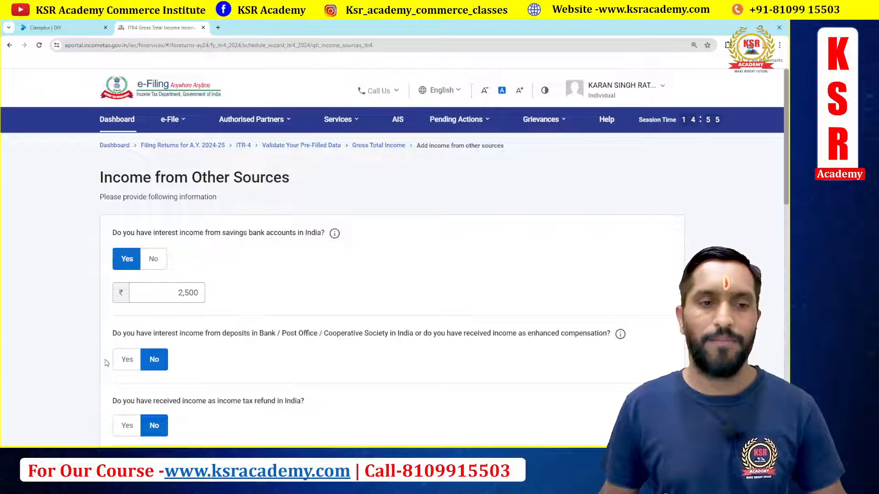
Declare deposit interest of 12,500, leave the remaining other-source questions at No, and submit the answers.
{"action": "left_click", "coordinate": [125, 360]}
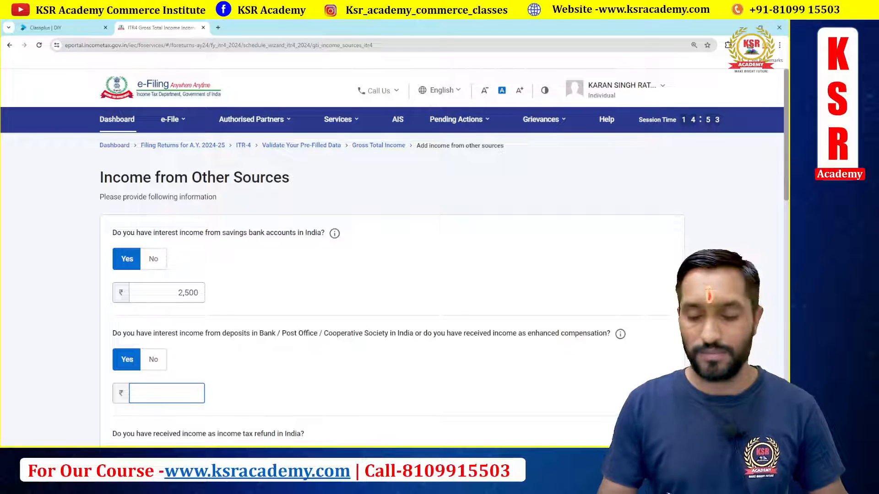
{"action": "type", "text": "12500"}
{"action": "left_click", "coordinate": [261, 390]}
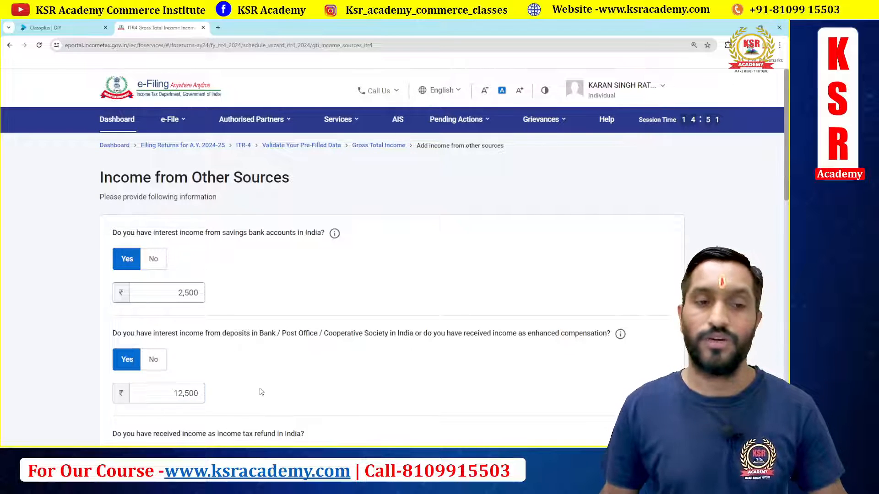
{"action": "scroll", "coordinate": [337, 355], "scroll_direction": "down", "scroll_amount": 6}
{"action": "scroll", "coordinate": [401, 313], "scroll_direction": "down", "scroll_amount": 7}
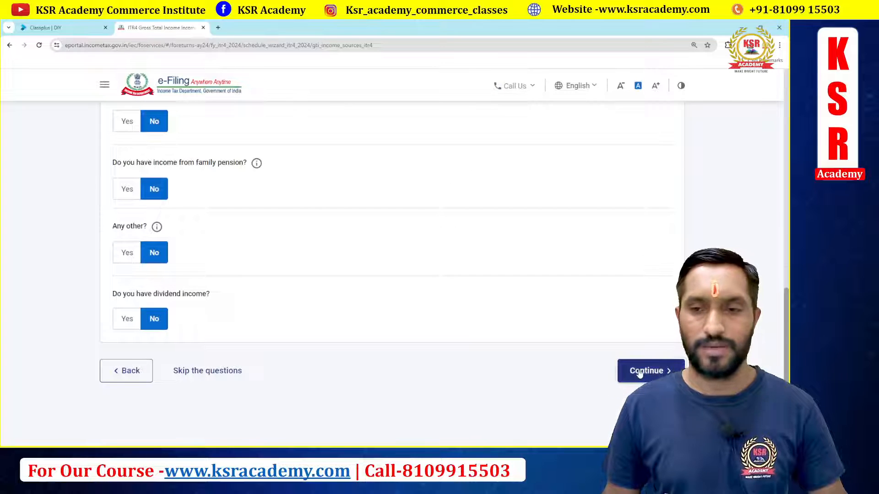
{"action": "left_click", "coordinate": [640, 375]}
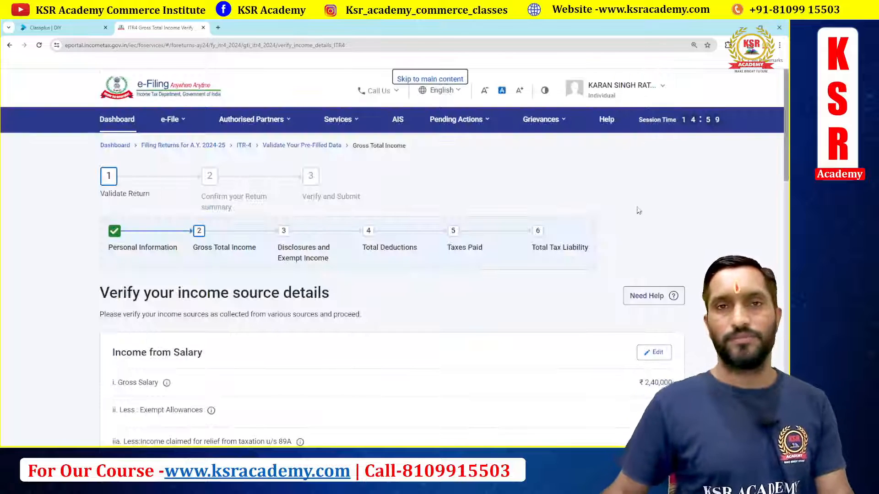
Check the other-source income entries and confirm the Gross Total Income section.
{"action": "scroll", "coordinate": [516, 284], "scroll_direction": "down", "scroll_amount": 13}
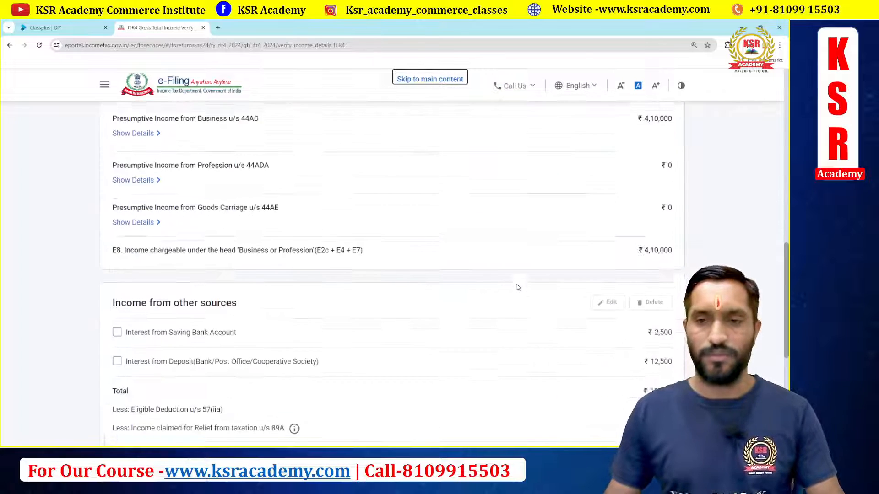
{"action": "scroll", "coordinate": [517, 287], "scroll_direction": "down", "scroll_amount": 5}
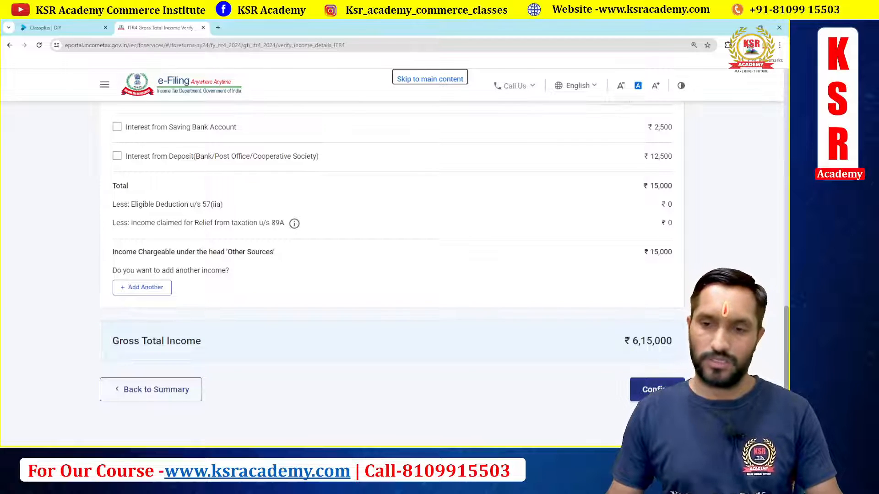
{"action": "left_click", "coordinate": [654, 390]}
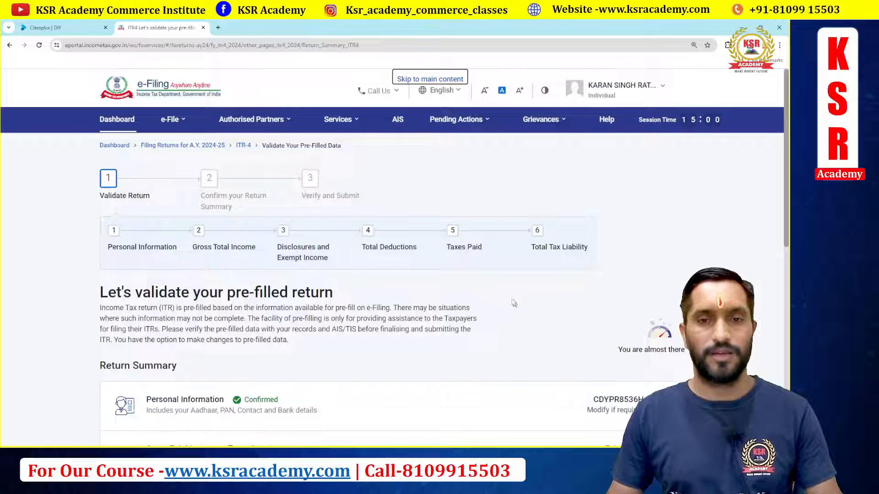
Open Disclosures and Exempt Income and begin adding the financial particulars of the business at the own capital amount.
{"action": "scroll", "coordinate": [513, 303], "scroll_direction": "down", "scroll_amount": 5}
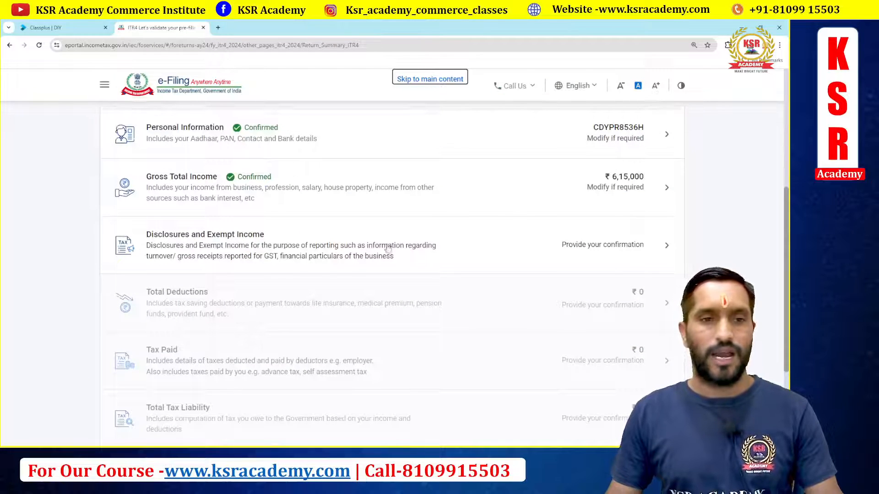
{"action": "left_click", "coordinate": [620, 243]}
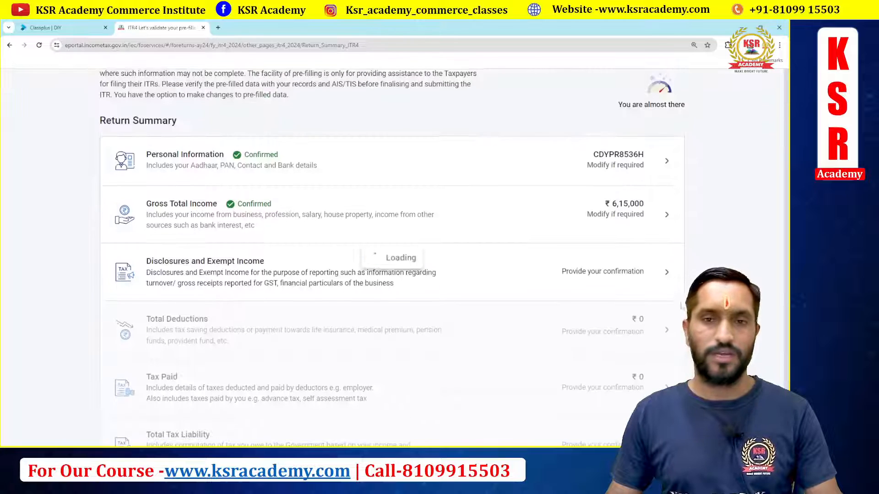
{"action": "scroll", "coordinate": [478, 236], "scroll_direction": "down", "scroll_amount": 4}
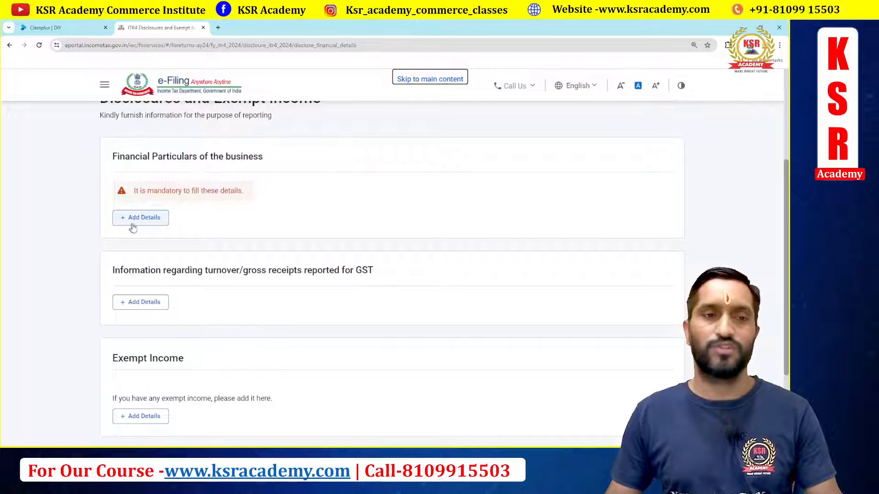
{"action": "left_click", "coordinate": [142, 220]}
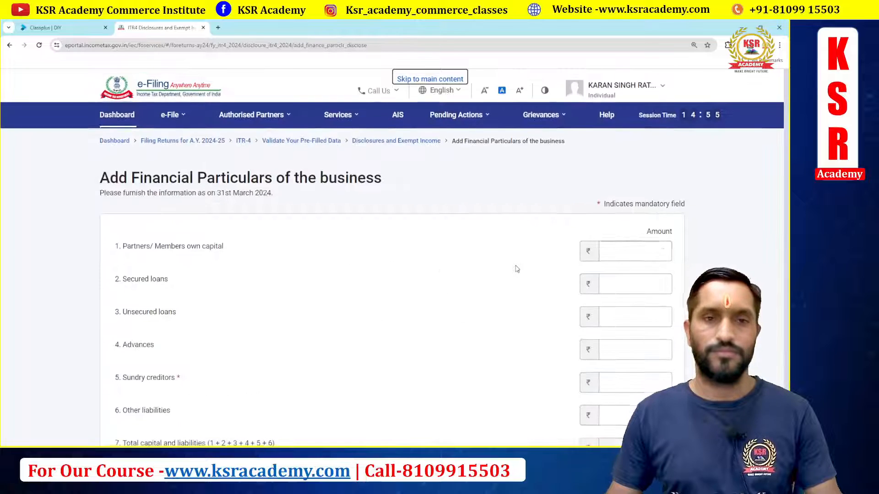
{"action": "scroll", "coordinate": [376, 259], "scroll_direction": "down", "scroll_amount": 1}
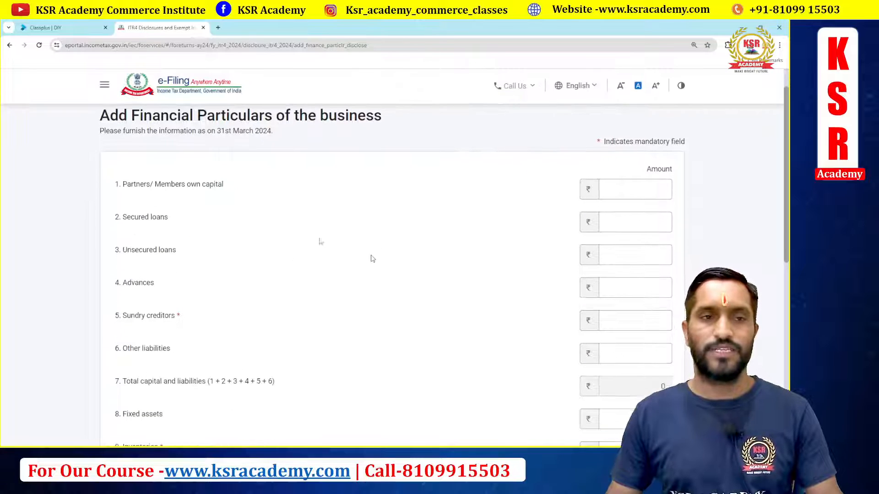
{"action": "left_click", "coordinate": [640, 189]}
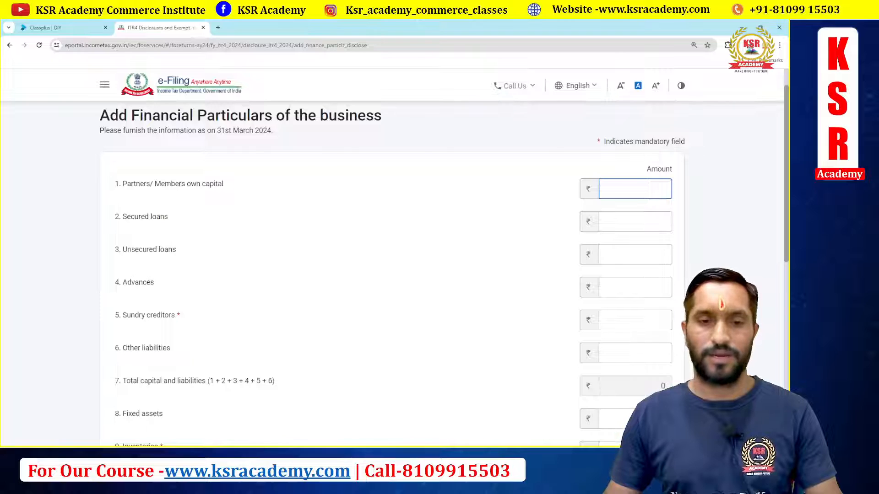
Switch to the handwritten notes to examine the balance sheet figures, and place the calculator clear of the asset amounts.
{"action": "key", "text": "alt+Tab"}
{"action": "scroll", "coordinate": [393, 228], "scroll_direction": "up", "scroll_amount": 10}
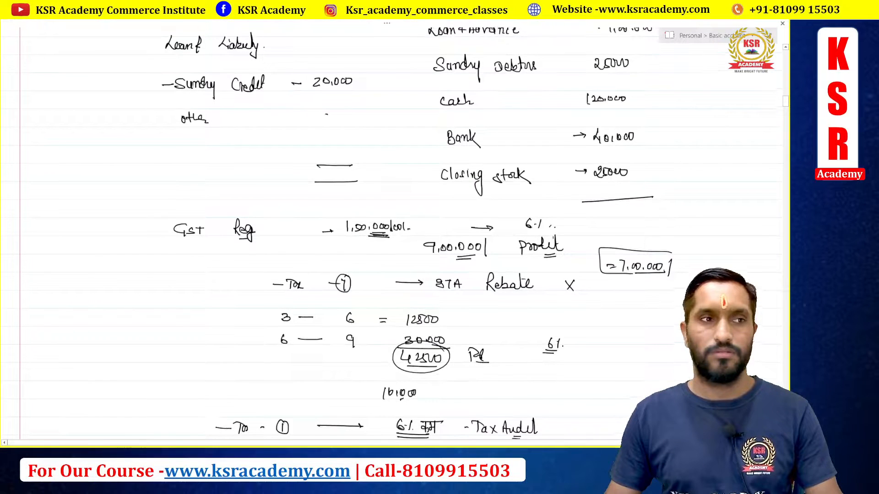
{"action": "scroll", "coordinate": [393, 229], "scroll_direction": "up", "scroll_amount": 2}
{"action": "scroll", "coordinate": [393, 229], "scroll_direction": "down", "scroll_amount": 5}
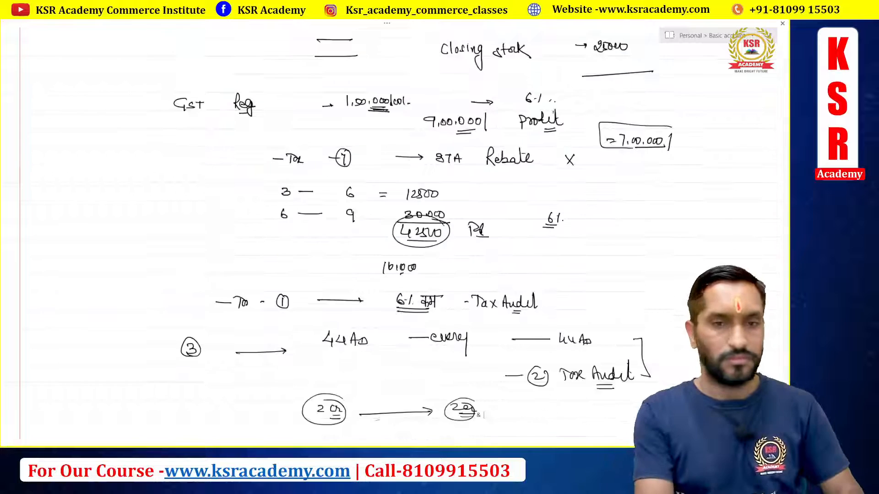
{"action": "scroll", "coordinate": [394, 229], "scroll_direction": "up", "scroll_amount": 5}
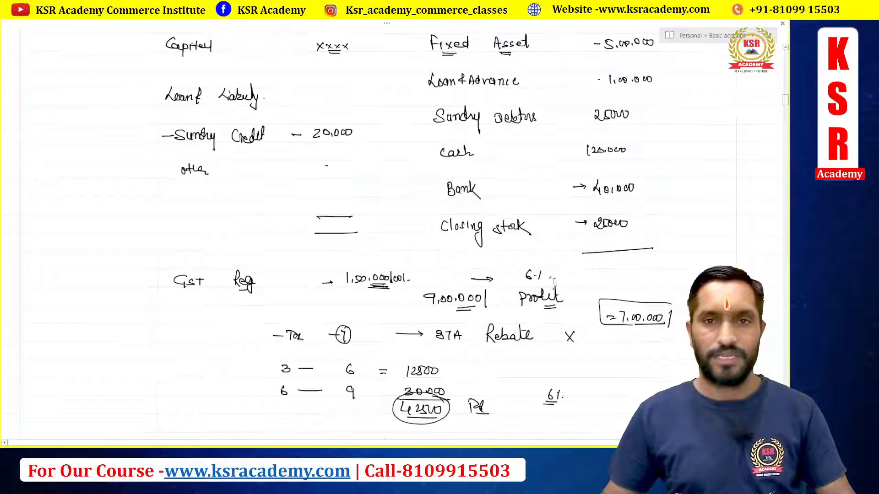
{"action": "scroll", "coordinate": [393, 229], "scroll_direction": "up", "scroll_amount": 1}
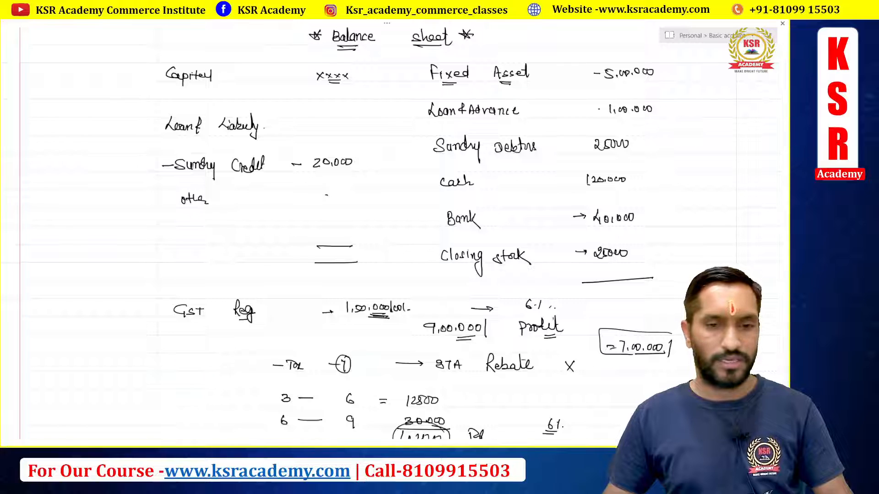
{"action": "key", "text": "alt+Tab"}
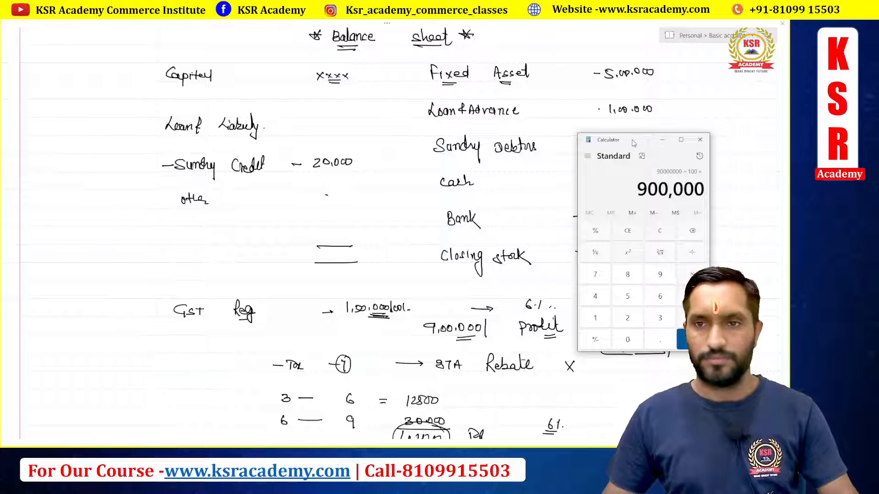
{"action": "left_click_drag", "start_coordinate": [630, 140], "coordinate": [79, 114]}
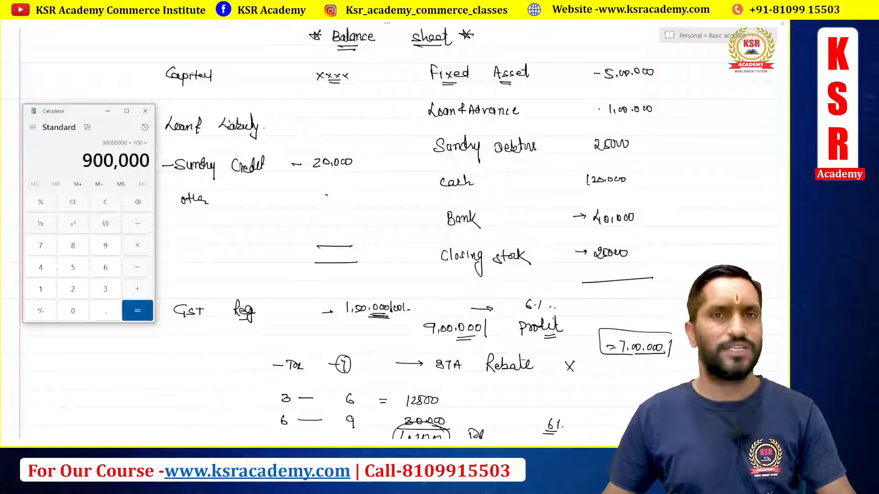
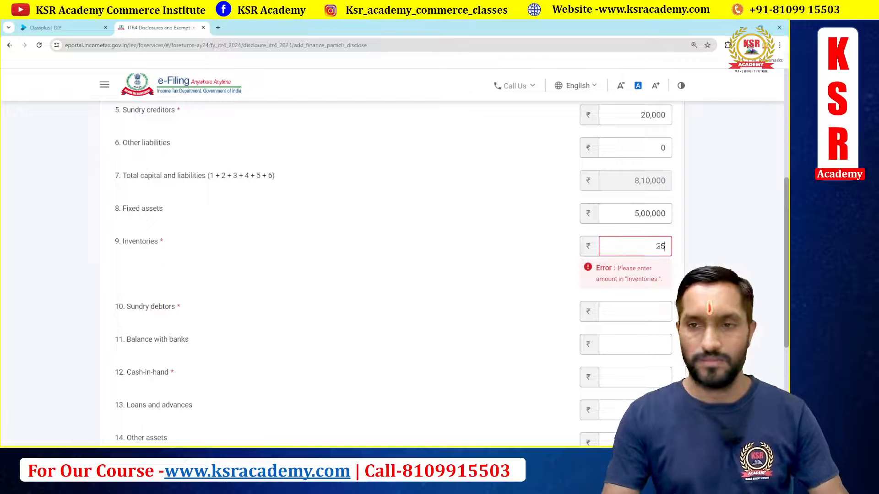
Enter inventories of 25,000 and sundry debtors of 25,000, consulting the balance sheet notes.
{"action": "key", "text": "Tab"}
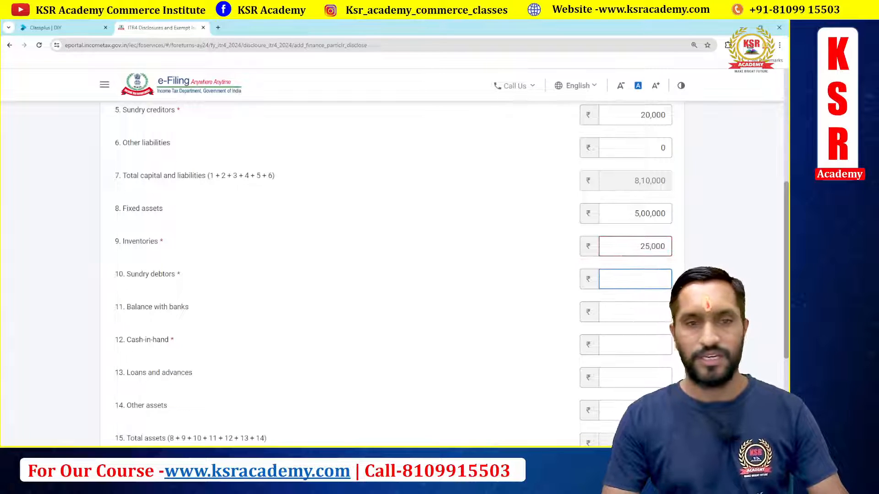
{"action": "key", "text": "alt+Tab"}
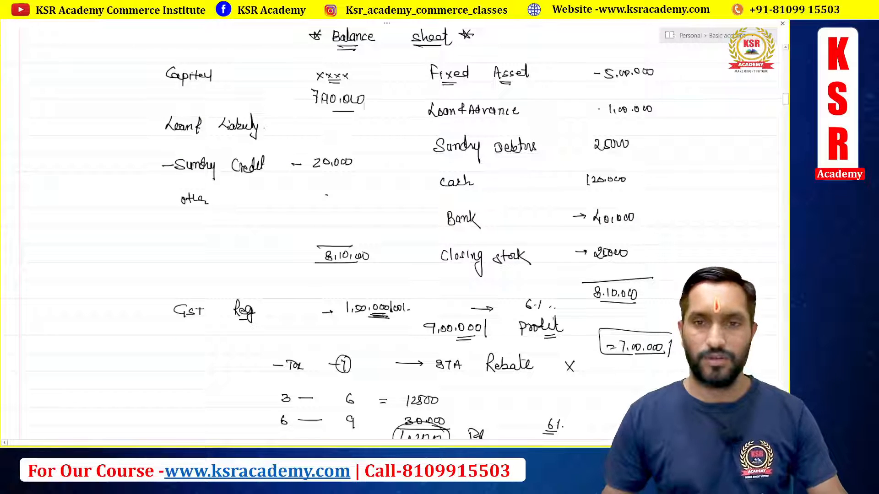
{"action": "key", "text": "alt+Tab"}
{"action": "type", "text": "25,0"}
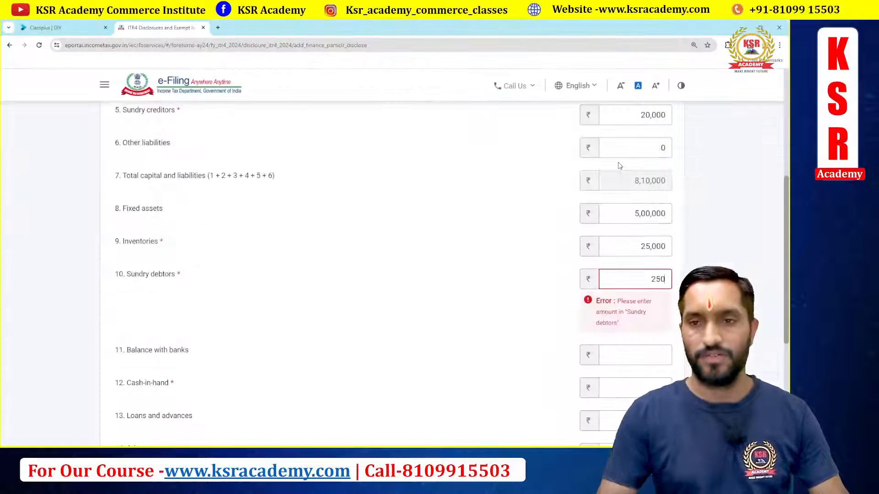
{"action": "type", "text": "00"}
{"action": "key", "text": "Tab"}
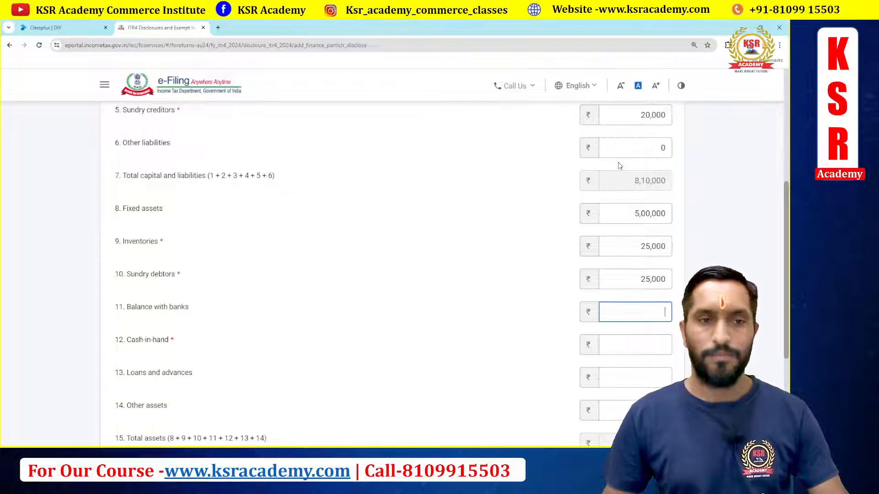
Enter the balance with banks as 40,000 and cash-in-hand as 1,20,000, consulting the balance sheet notes.
{"action": "key", "text": "alt+Tab"}
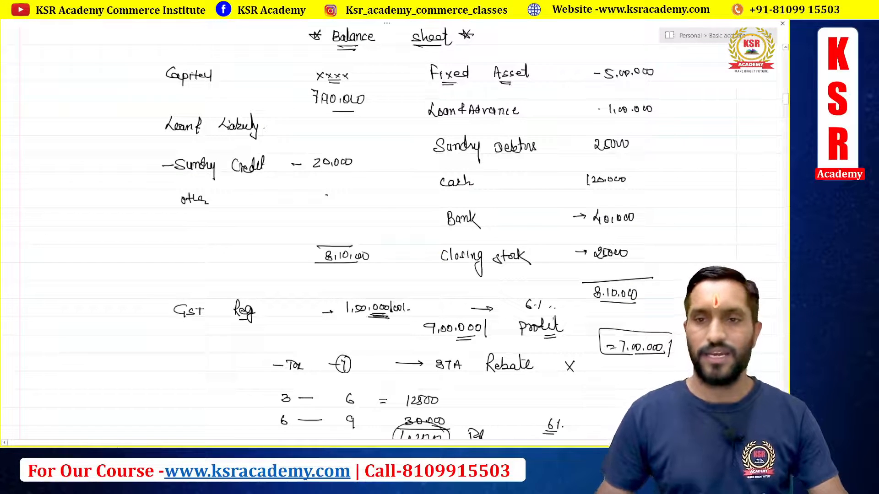
{"action": "key", "text": "alt+Tab"}
{"action": "type", "text": "4000"}
{"action": "key", "text": "Tab"}
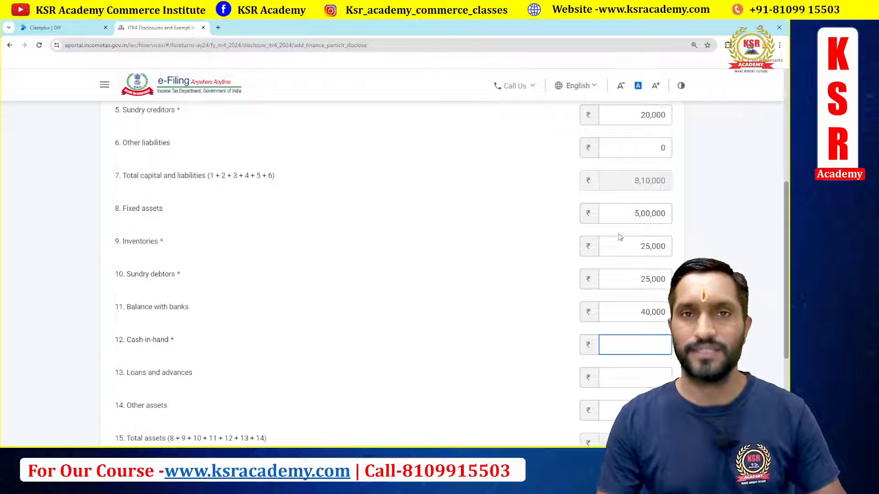
{"action": "key", "text": "alt+Tab"}
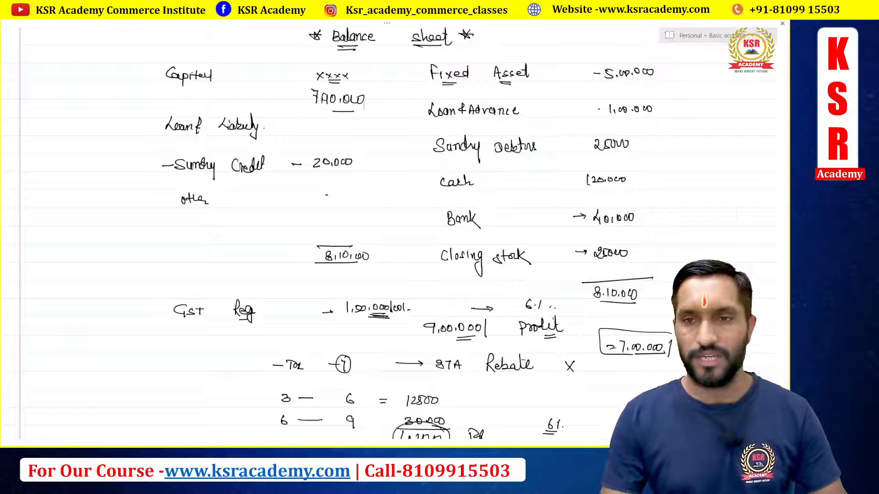
{"action": "key", "text": "alt+Tab"}
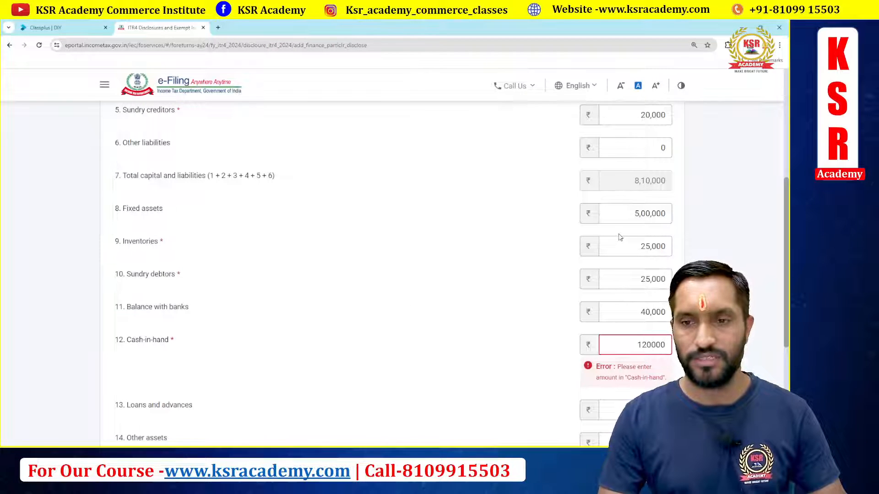
{"action": "key", "text": "Tab"}
Enter loans and advances of 1,00,000 from the balance sheet notes and set other assets to 0.
{"action": "key", "text": "alt+Tab"}
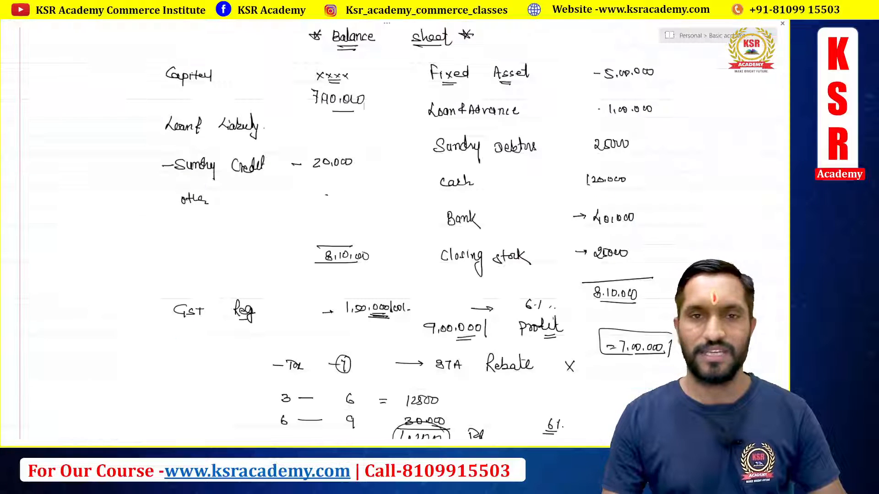
{"action": "key", "text": "alt+Tab"}
{"action": "type", "text": "1,00,"}
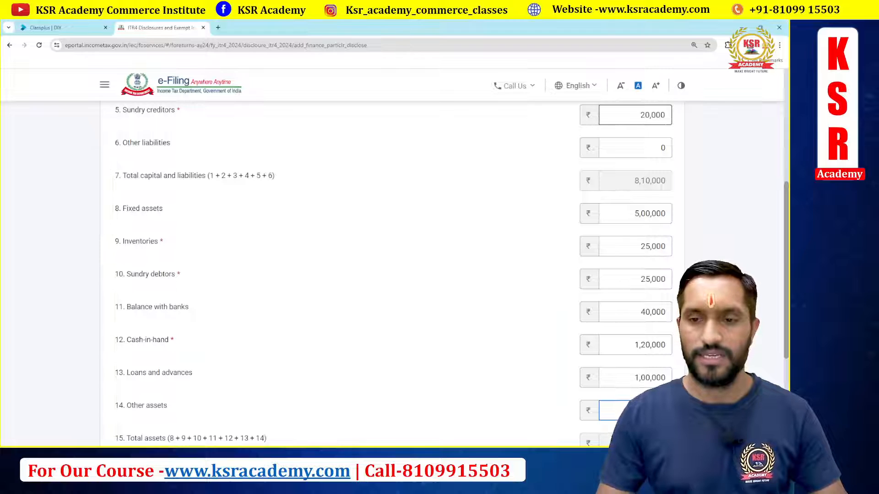
{"action": "type", "text": "0"}
{"action": "scroll", "coordinate": [745, 185], "scroll_direction": "down", "scroll_amount": 4}
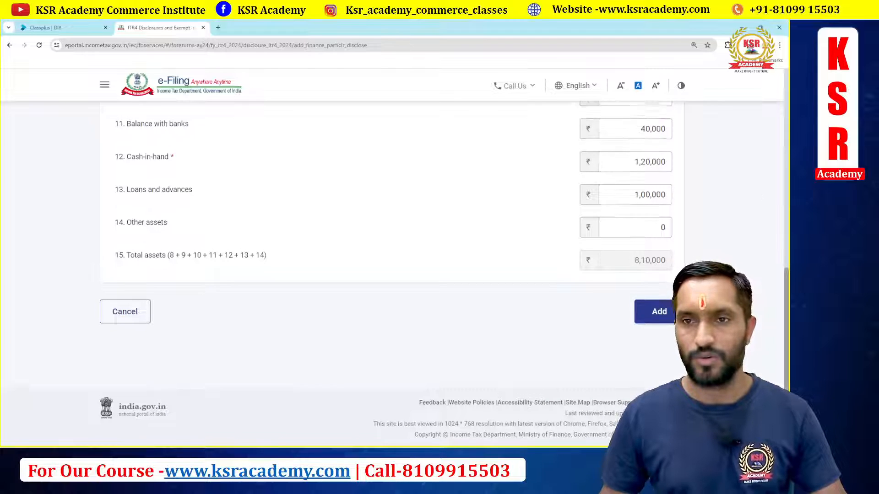
Add the completed financial particulars of the business to the disclosures, and review the capital, liabilities and asset totals.
{"action": "scroll", "coordinate": [720, 238], "scroll_direction": "up", "scroll_amount": 5}
{"action": "scroll", "coordinate": [650, 217], "scroll_direction": "down", "scroll_amount": 5}
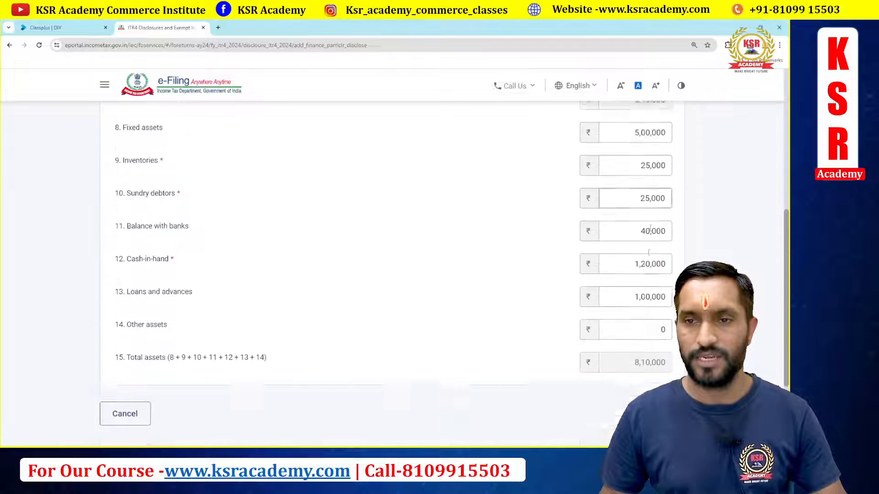
{"action": "left_click", "coordinate": [659, 309]}
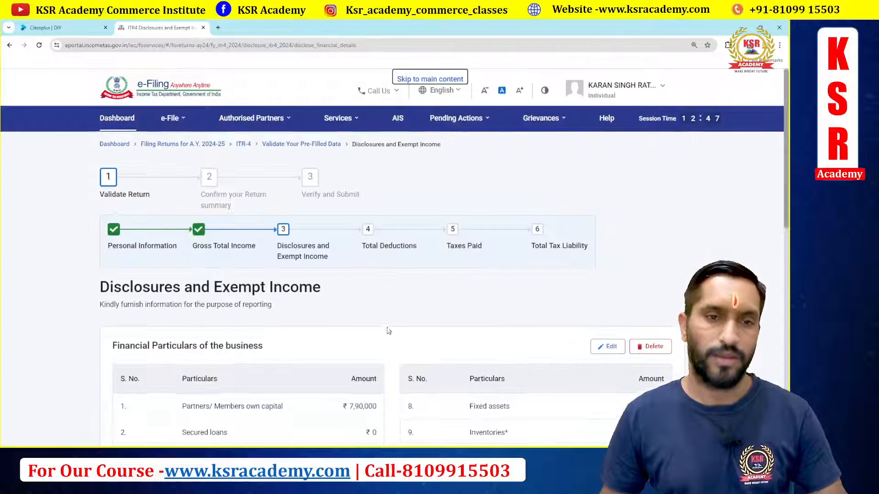
{"action": "scroll", "coordinate": [509, 284], "scroll_direction": "down", "scroll_amount": 2}
{"action": "scroll", "coordinate": [509, 284], "scroll_direction": "down", "scroll_amount": 5}
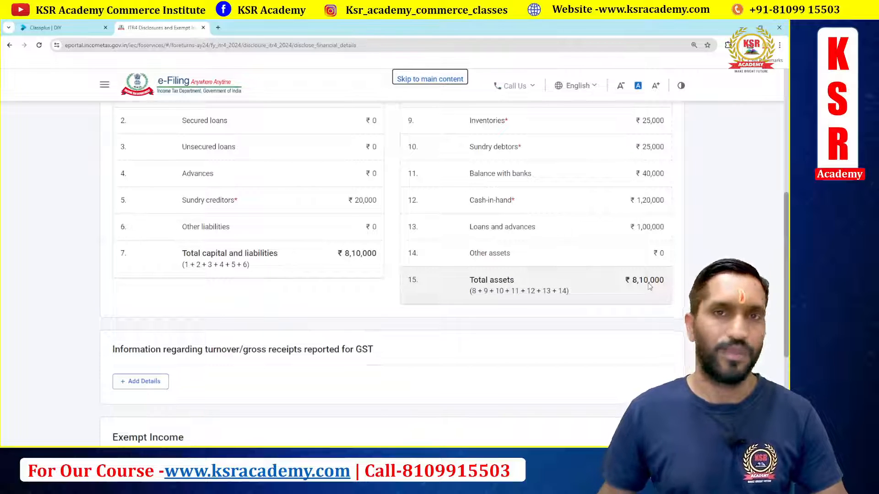
{"action": "scroll", "coordinate": [649, 286], "scroll_direction": "up", "scroll_amount": 1}
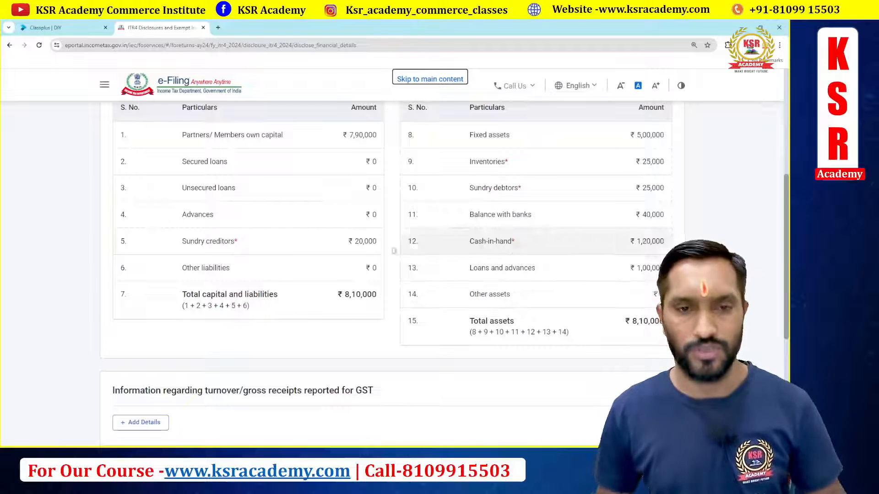
{"action": "scroll", "coordinate": [348, 274], "scroll_direction": "down", "scroll_amount": 2}
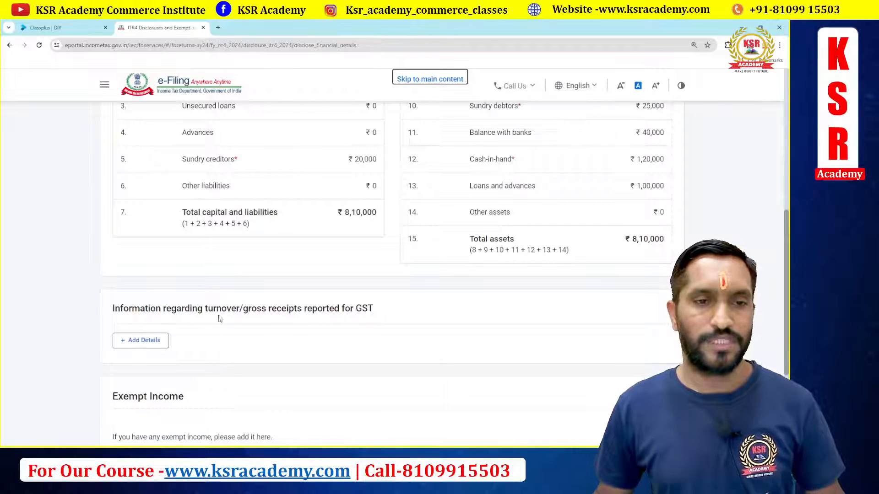
Open the GST turnover details to examine the GSTIN and outward supplies fields, and leave without adding an entry.
{"action": "scroll", "coordinate": [419, 302], "scroll_direction": "down", "scroll_amount": 2}
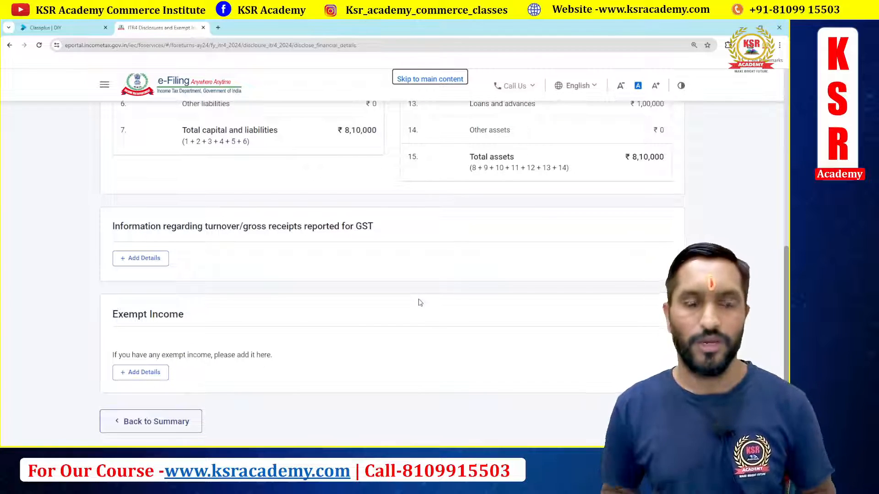
{"action": "left_click", "coordinate": [129, 259]}
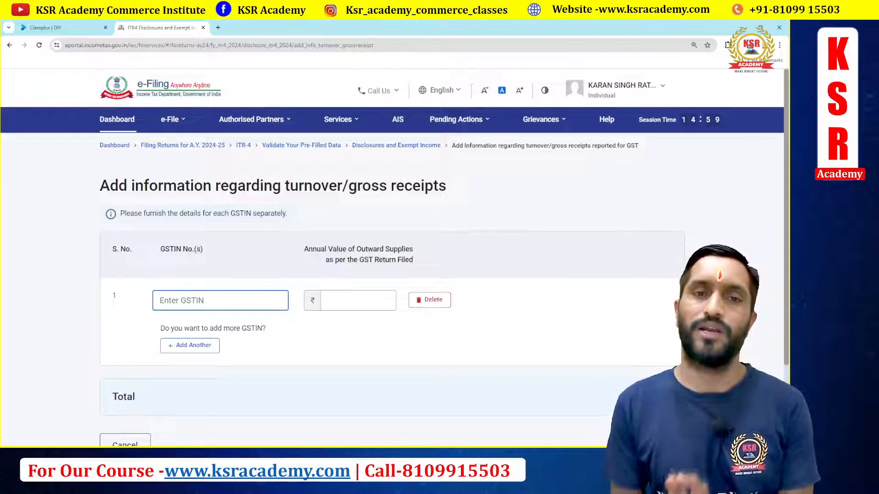
{"action": "left_click", "coordinate": [388, 301]}
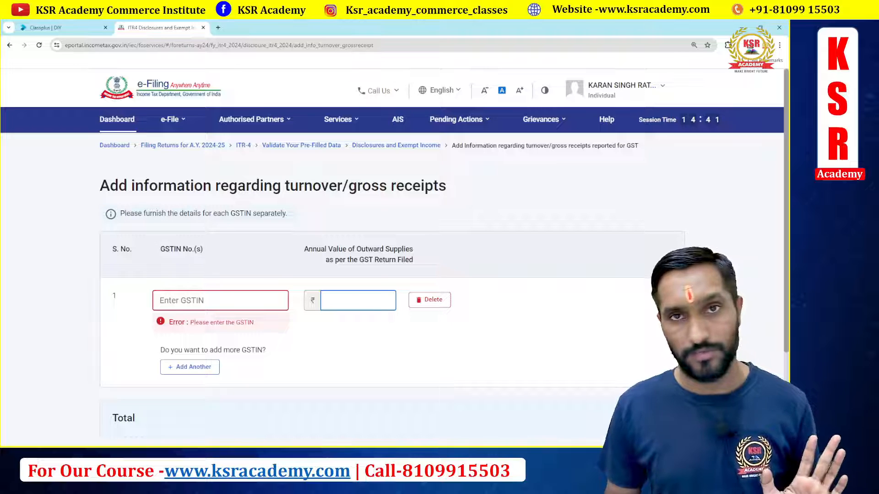
{"action": "scroll", "coordinate": [424, 370], "scroll_direction": "down", "scroll_amount": 3}
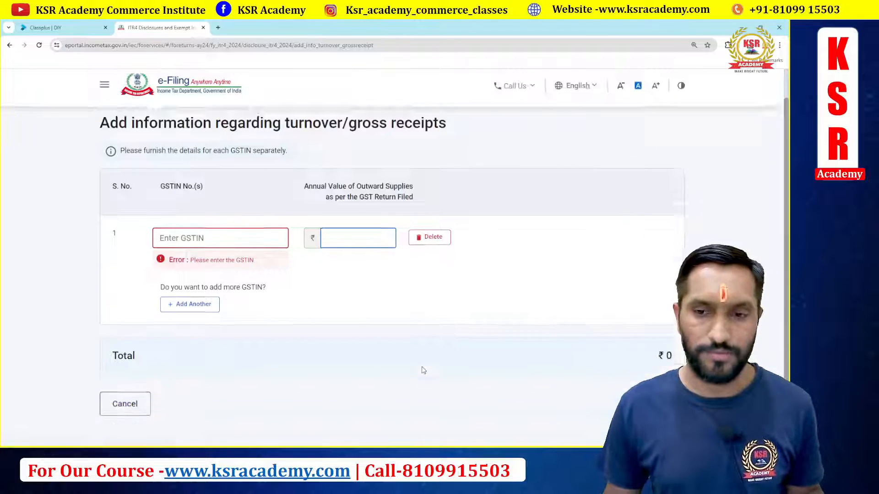
{"action": "left_click", "coordinate": [123, 343]}
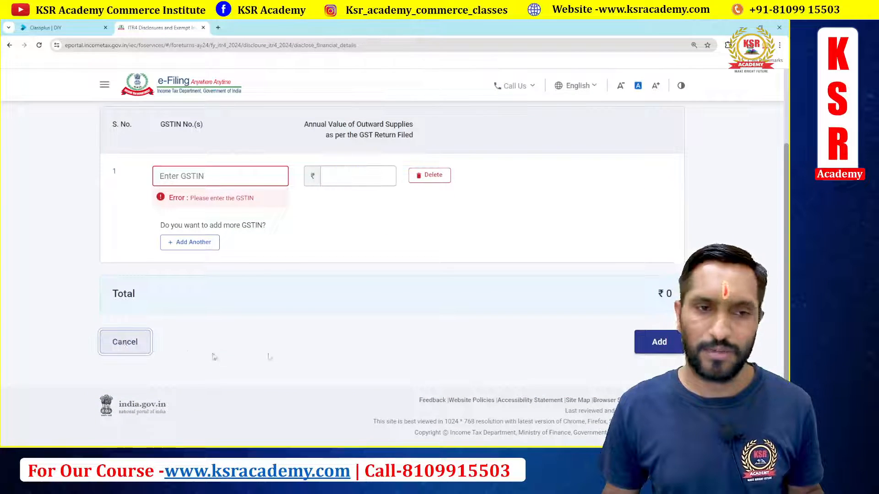
Confirm the disclosures and exempt income section, and confirm the total deductions section without claiming any deduction.
{"action": "scroll", "coordinate": [443, 305], "scroll_direction": "down", "scroll_amount": 10}
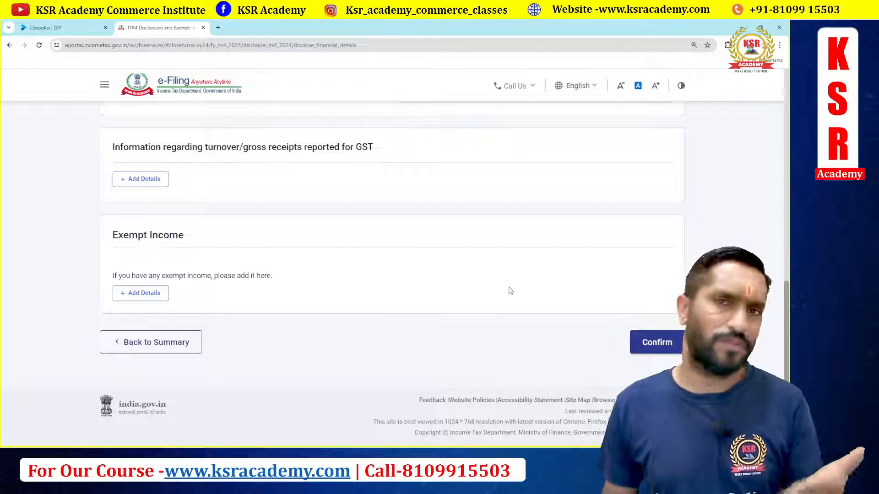
{"action": "left_click", "coordinate": [658, 342]}
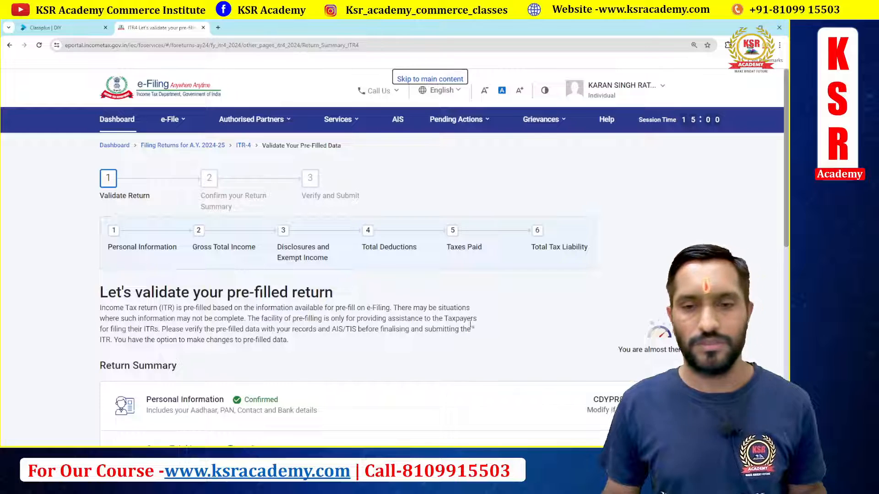
{"action": "scroll", "coordinate": [470, 324], "scroll_direction": "down", "scroll_amount": 7}
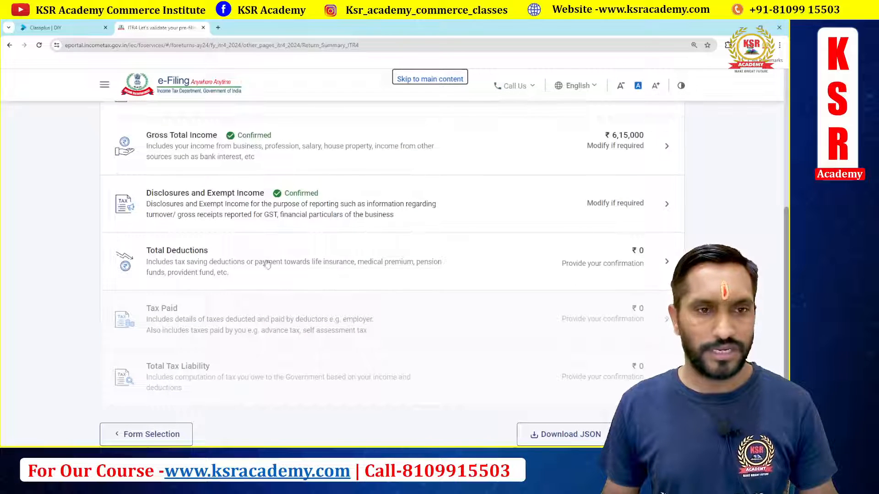
{"action": "left_click", "coordinate": [203, 266]}
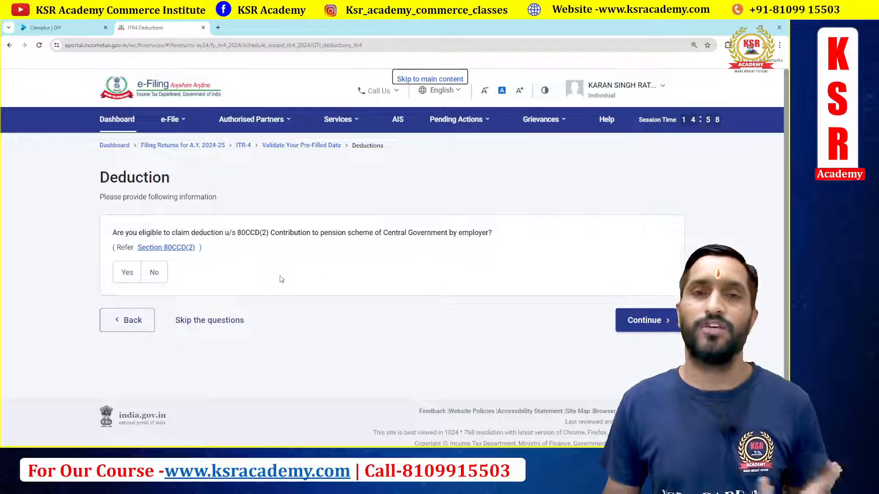
{"action": "left_click", "coordinate": [643, 320]}
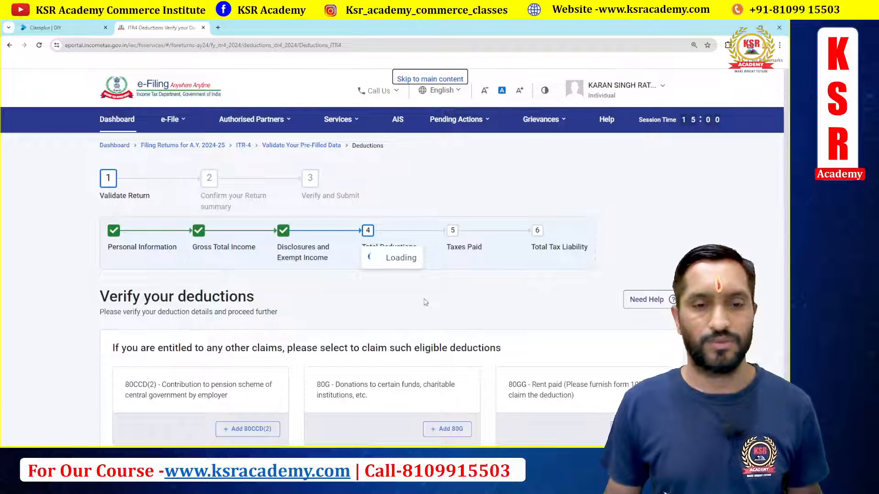
{"action": "scroll", "coordinate": [425, 302], "scroll_direction": "down", "scroll_amount": 6}
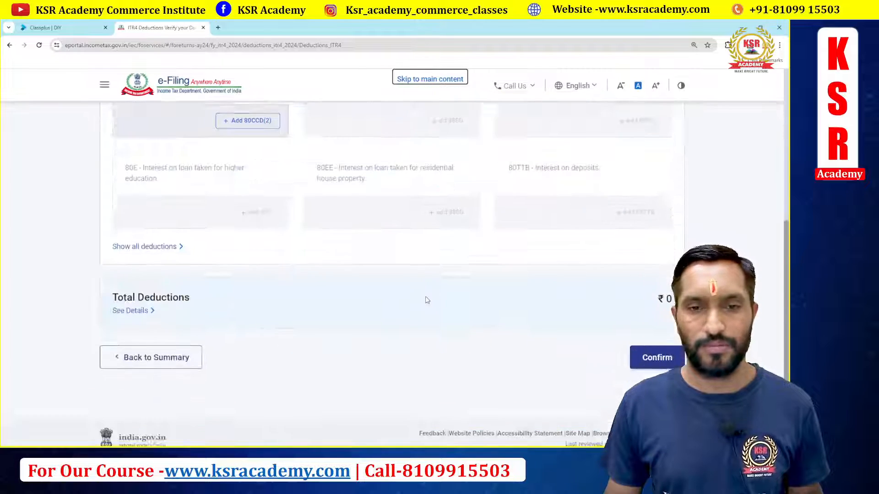
{"action": "scroll", "coordinate": [426, 300], "scroll_direction": "down", "scroll_amount": 1}
{"action": "left_click", "coordinate": [657, 324]}
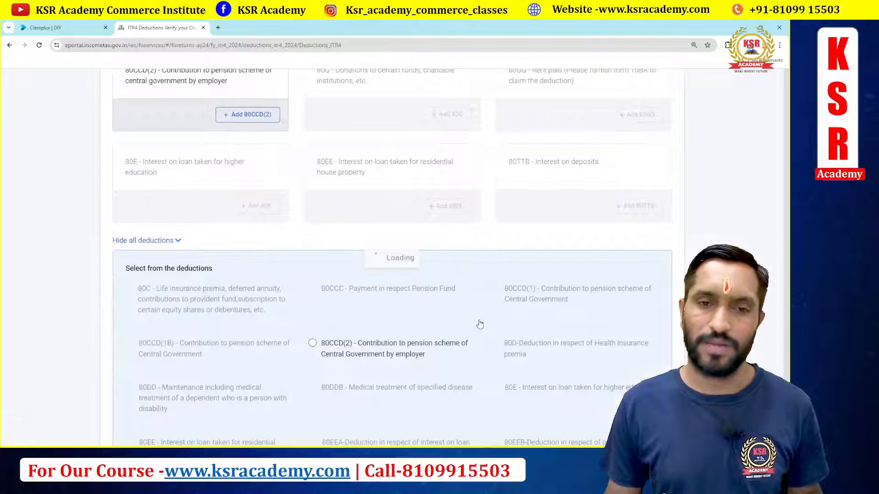
Review the TDS, TCS and advance tax entries in the tax paid section, and confirm it without adding any.
{"action": "scroll", "coordinate": [480, 304], "scroll_direction": "down", "scroll_amount": 8}
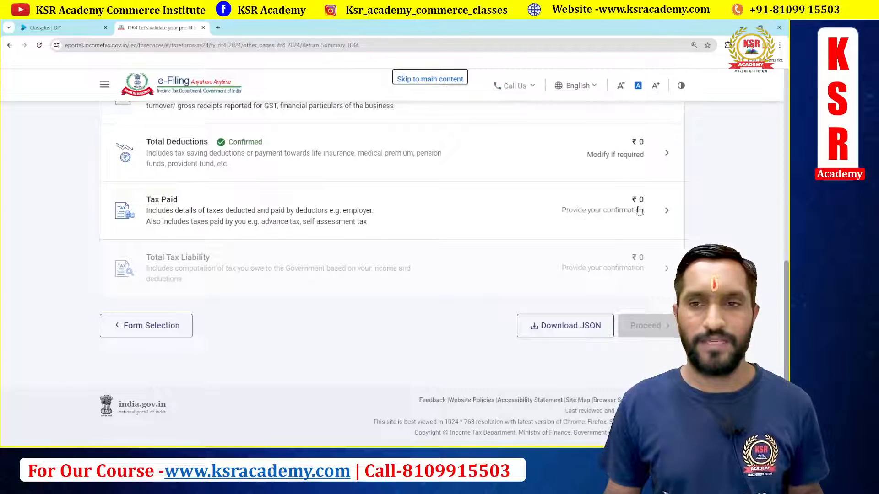
{"action": "left_click", "coordinate": [639, 211]}
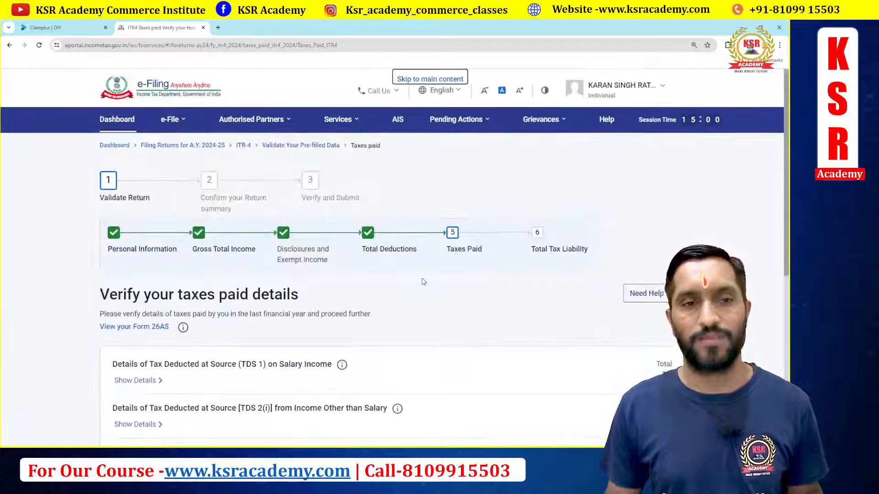
{"action": "scroll", "coordinate": [422, 281], "scroll_direction": "down", "scroll_amount": 4}
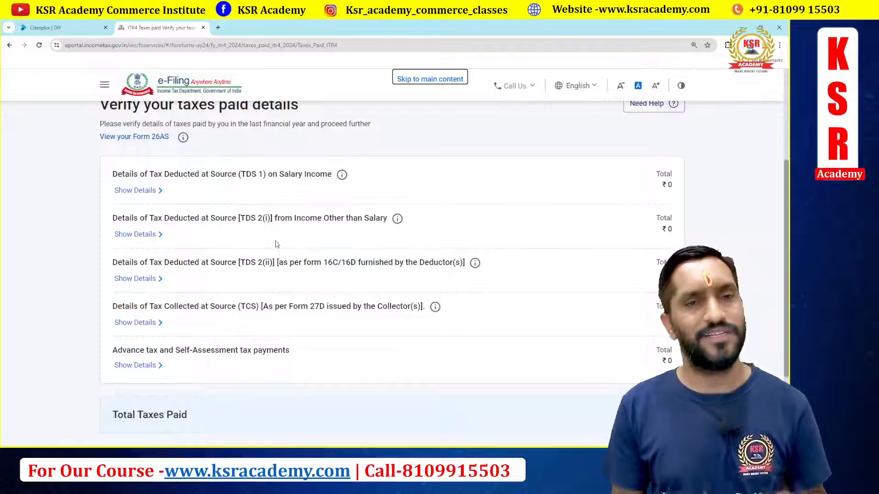
{"action": "scroll", "coordinate": [308, 262], "scroll_direction": "down", "scroll_amount": 1}
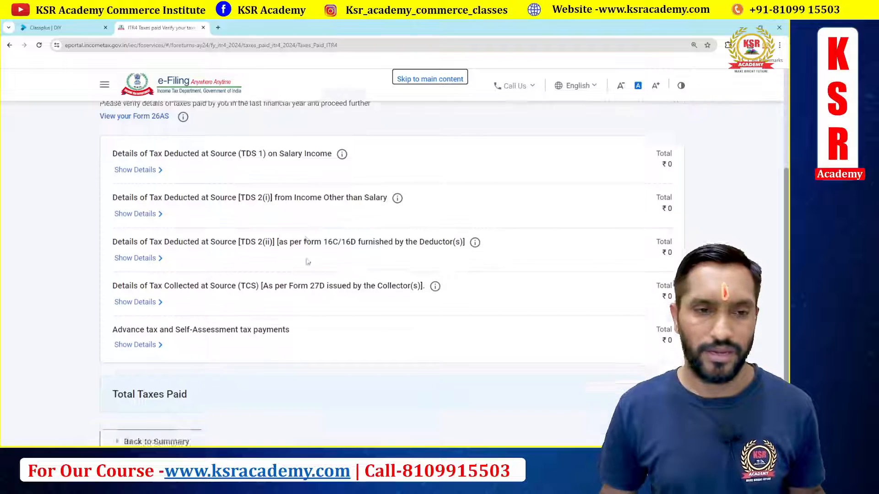
{"action": "scroll", "coordinate": [308, 262], "scroll_direction": "down", "scroll_amount": 3}
{"action": "left_click", "coordinate": [637, 378]}
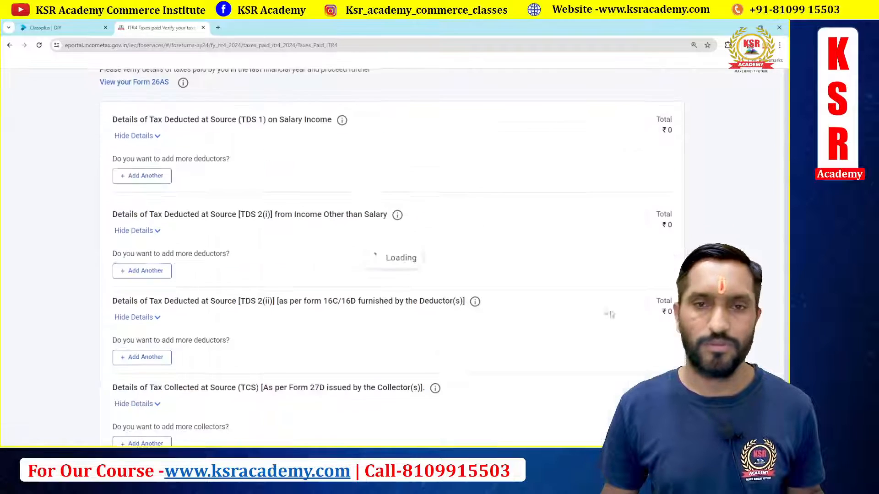
Review the total tax liability computation, including the slab-wise calculation of tax on total income, and confirm the section.
{"action": "scroll", "coordinate": [490, 259], "scroll_direction": "down", "scroll_amount": 10}
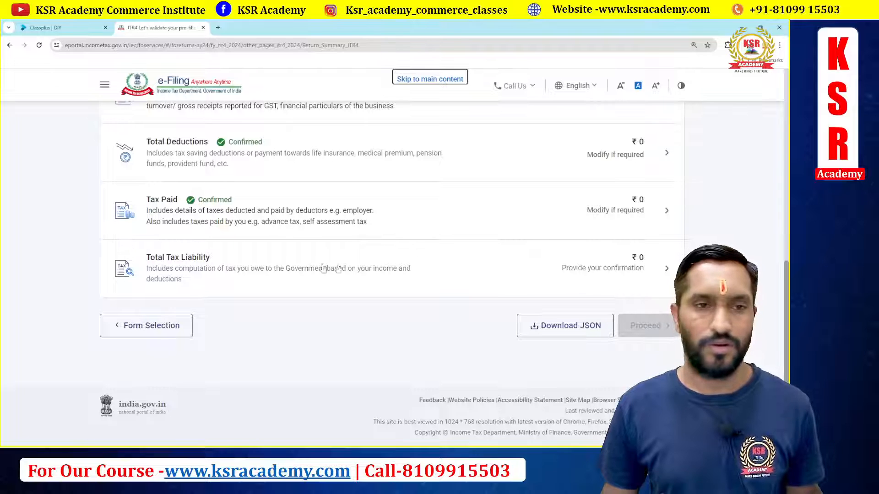
{"action": "left_click", "coordinate": [591, 268]}
{"action": "scroll", "coordinate": [511, 301], "scroll_direction": "down", "scroll_amount": 8}
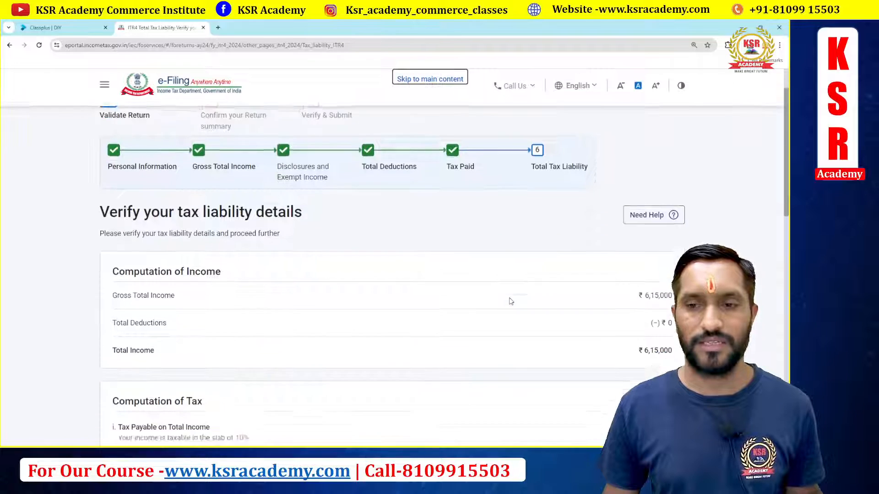
{"action": "scroll", "coordinate": [631, 194], "scroll_direction": "up", "scroll_amount": 1}
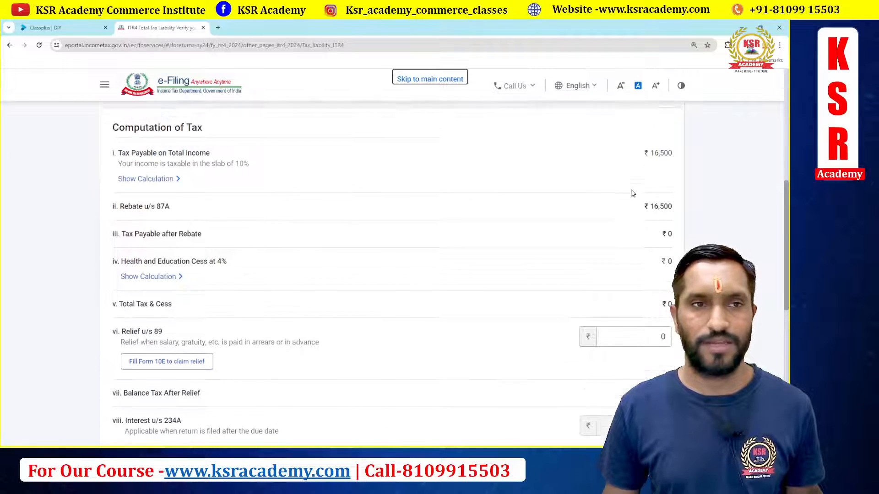
{"action": "left_click", "coordinate": [157, 179]}
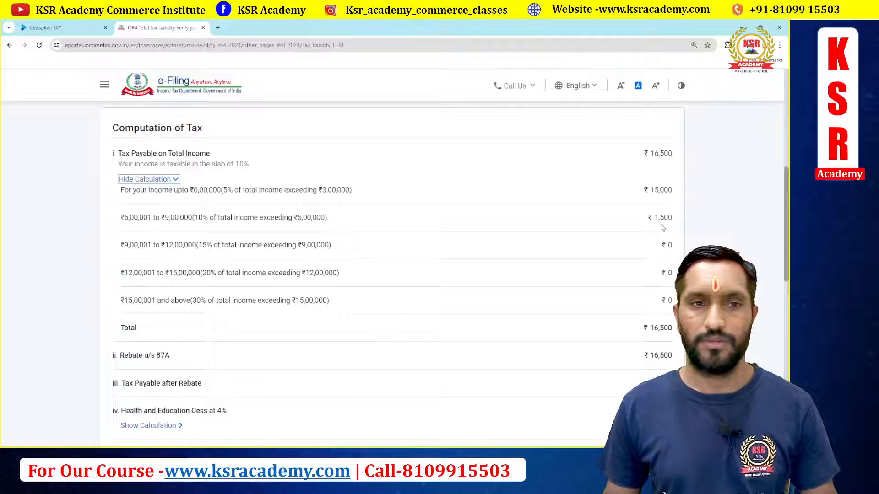
{"action": "scroll", "coordinate": [638, 312], "scroll_direction": "down", "scroll_amount": 5}
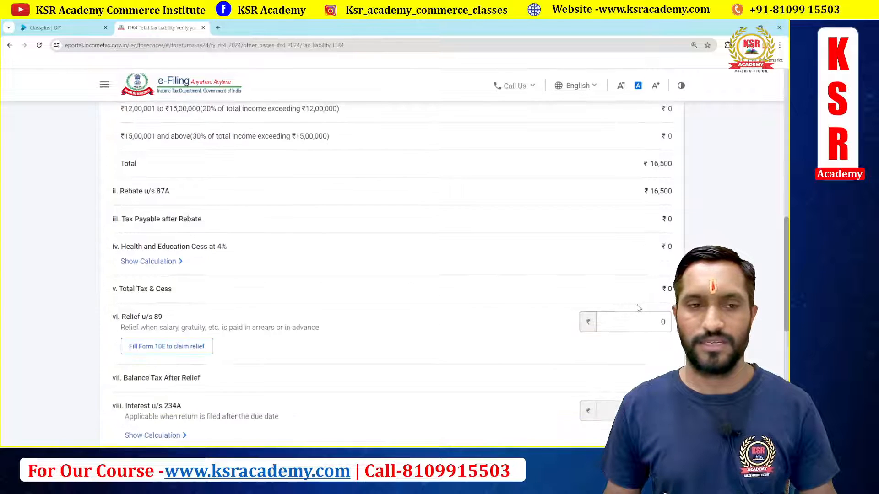
{"action": "scroll", "coordinate": [641, 301], "scroll_direction": "down", "scroll_amount": 6}
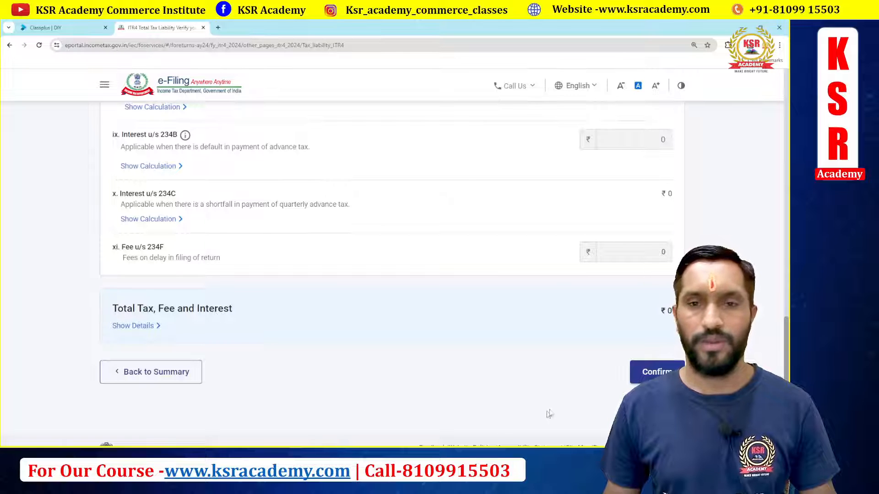
{"action": "left_click", "coordinate": [652, 371]}
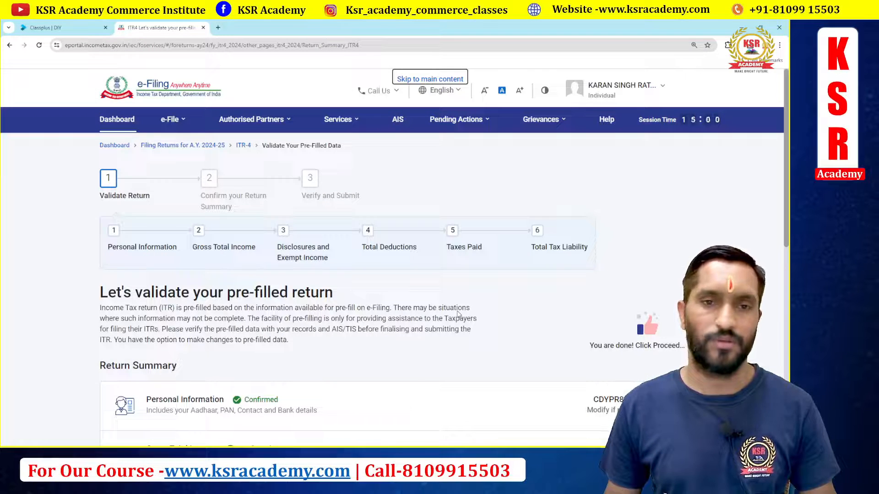
Proceed from the confirmed return summary through the tax payment summary to the preview and submit page.
{"action": "scroll", "coordinate": [448, 265], "scroll_direction": "down", "scroll_amount": 10}
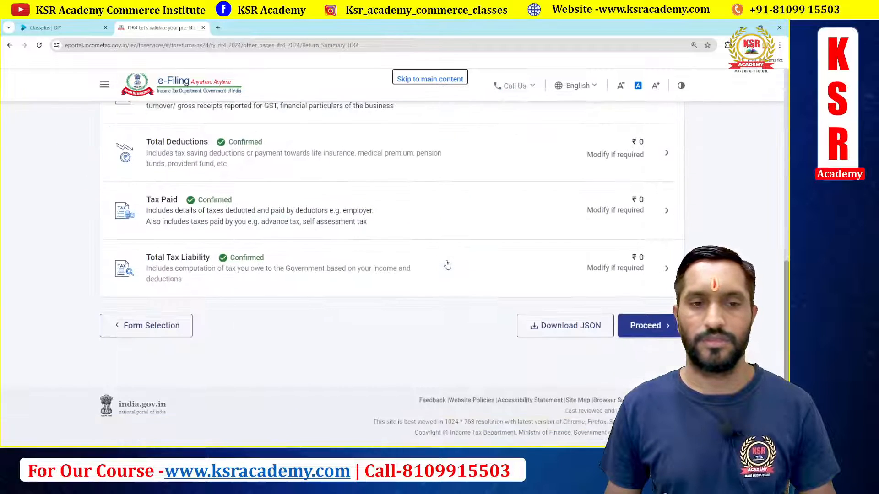
{"action": "left_click", "coordinate": [646, 326]}
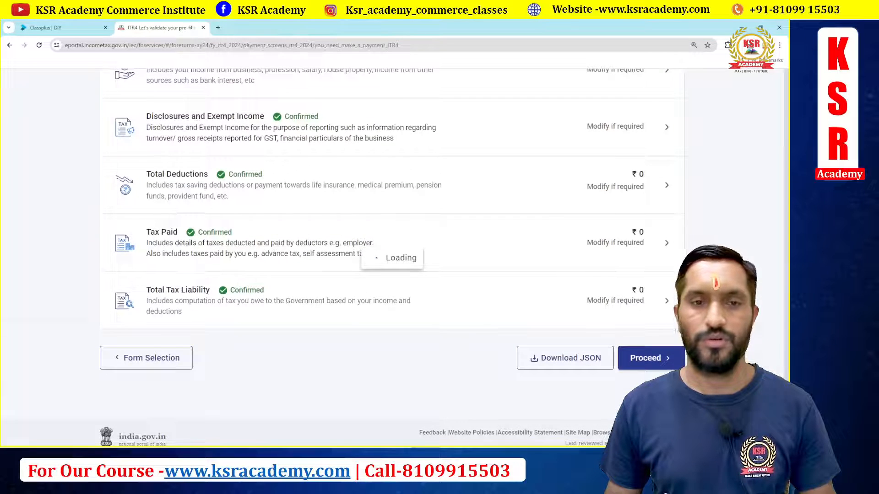
{"action": "scroll", "coordinate": [579, 357], "scroll_direction": "down", "scroll_amount": 2}
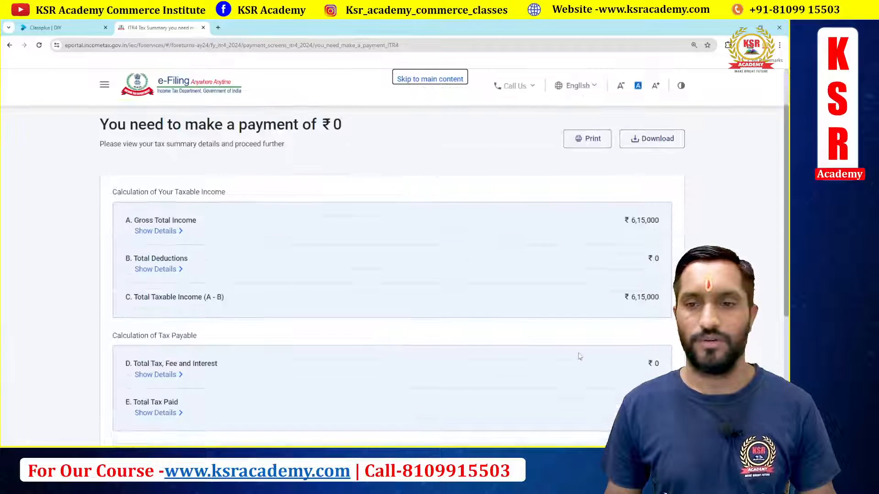
{"action": "scroll", "coordinate": [580, 357], "scroll_direction": "down", "scroll_amount": 5}
{"action": "left_click", "coordinate": [632, 325]}
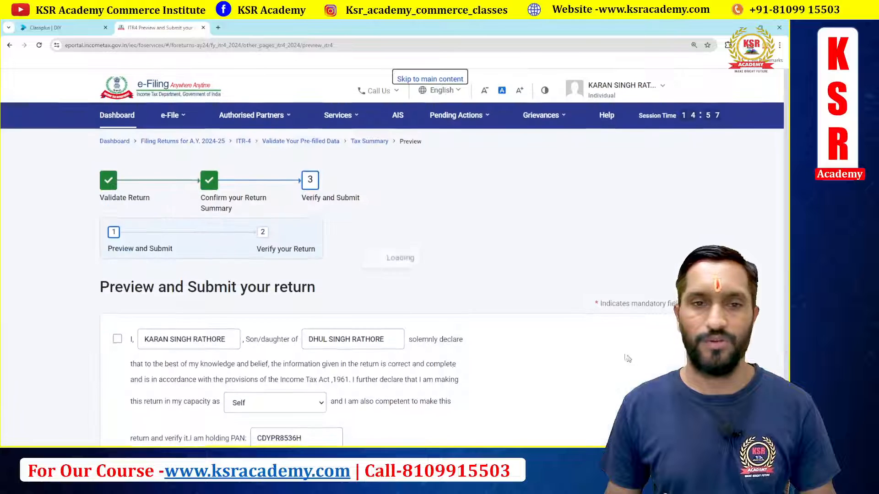
Accept the declaration in the capacity of Self, leave the tax return preparer details blank, and proceed to the return preview.
{"action": "left_click", "coordinate": [228, 363]}
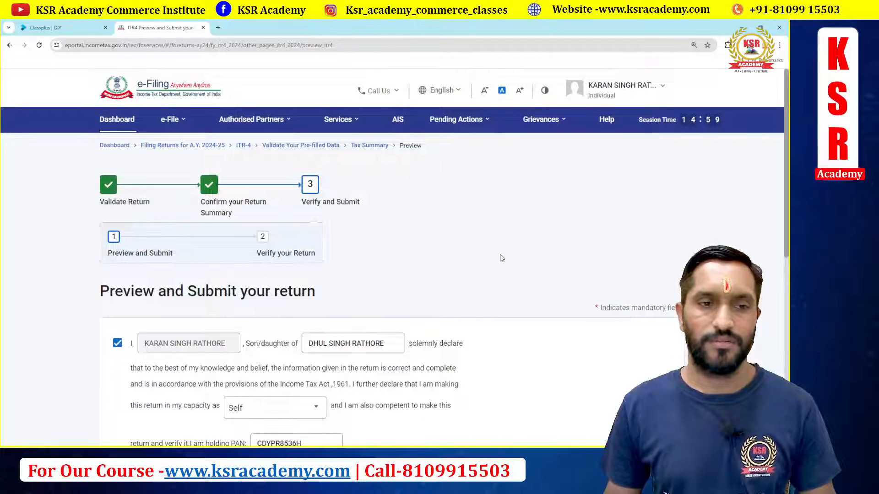
{"action": "scroll", "coordinate": [502, 258], "scroll_direction": "down", "scroll_amount": 10}
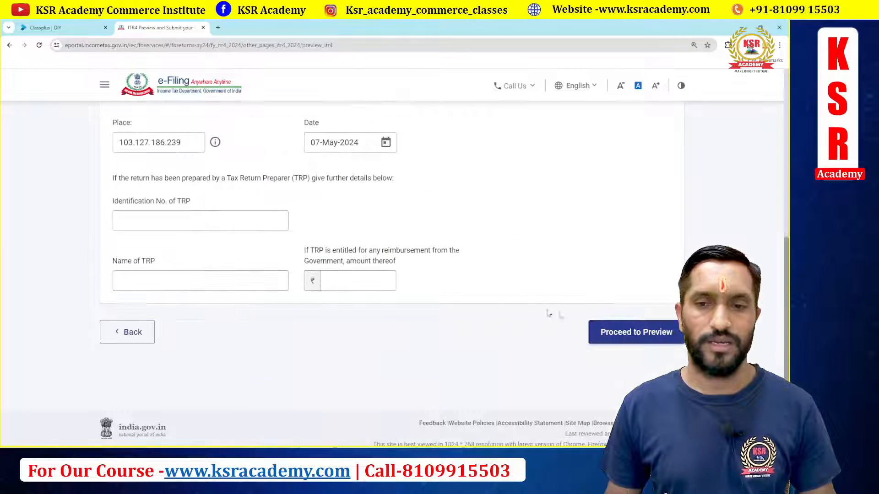
{"action": "left_click", "coordinate": [655, 330]}
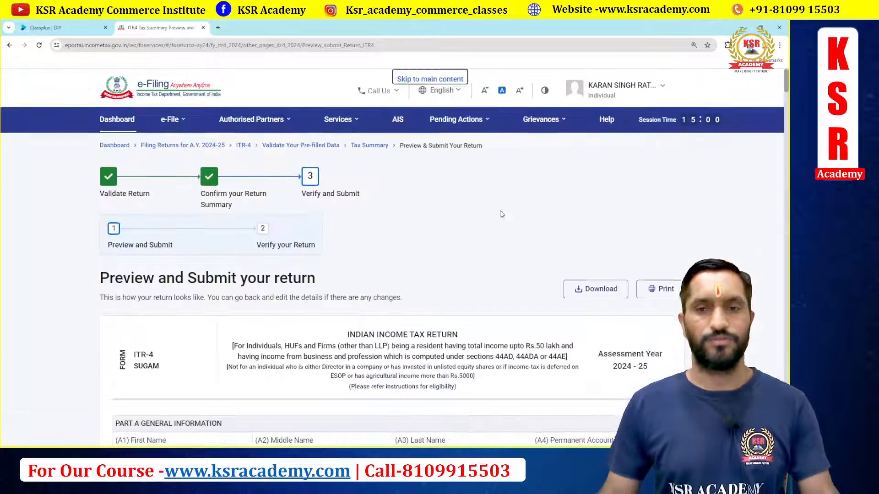
Review the full ITR-4 preview from general information to verification, and send the return for validation.
{"action": "scroll", "coordinate": [502, 215], "scroll_direction": "down", "scroll_amount": 6}
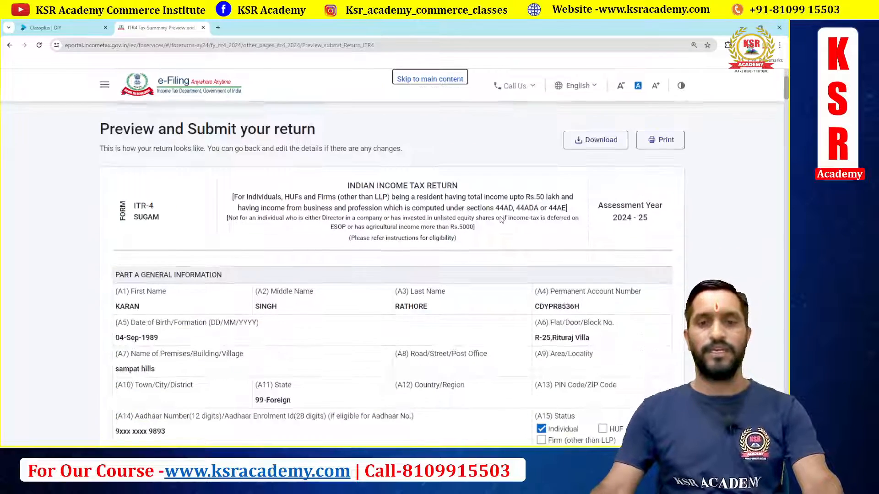
{"action": "scroll", "coordinate": [501, 220], "scroll_direction": "down", "scroll_amount": 20}
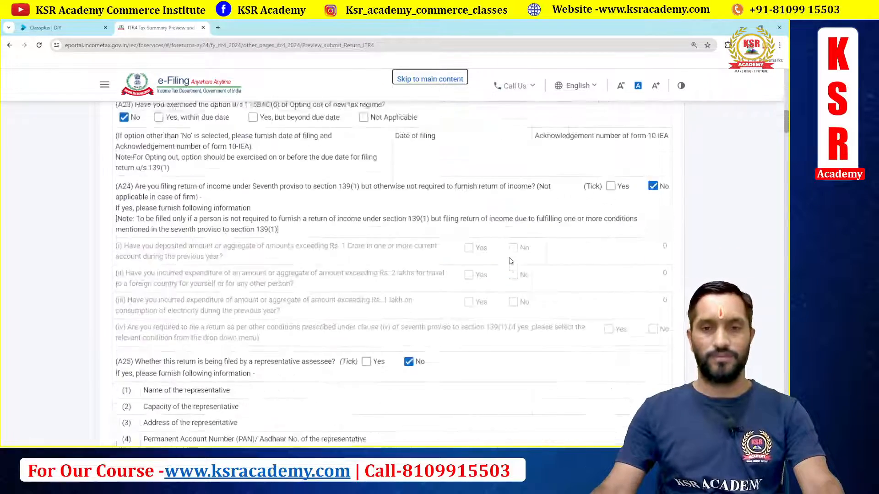
{"action": "scroll", "coordinate": [511, 261], "scroll_direction": "down", "scroll_amount": 20}
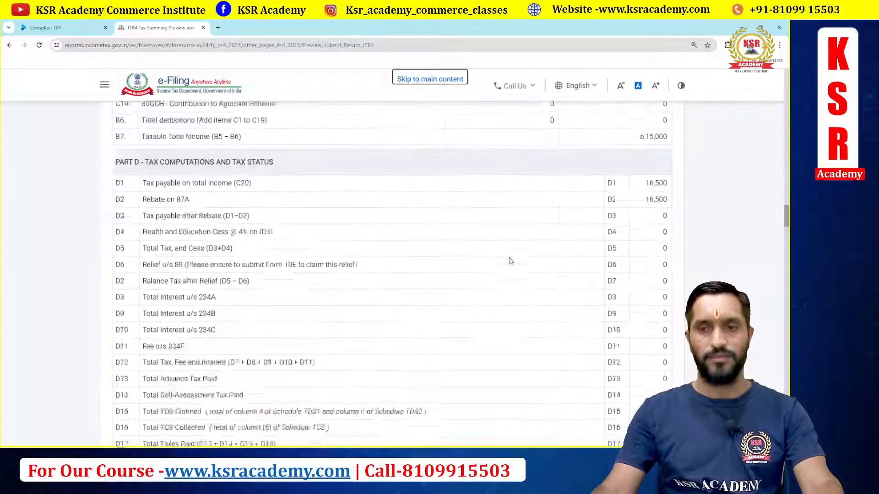
{"action": "scroll", "coordinate": [511, 261], "scroll_direction": "down", "scroll_amount": 20}
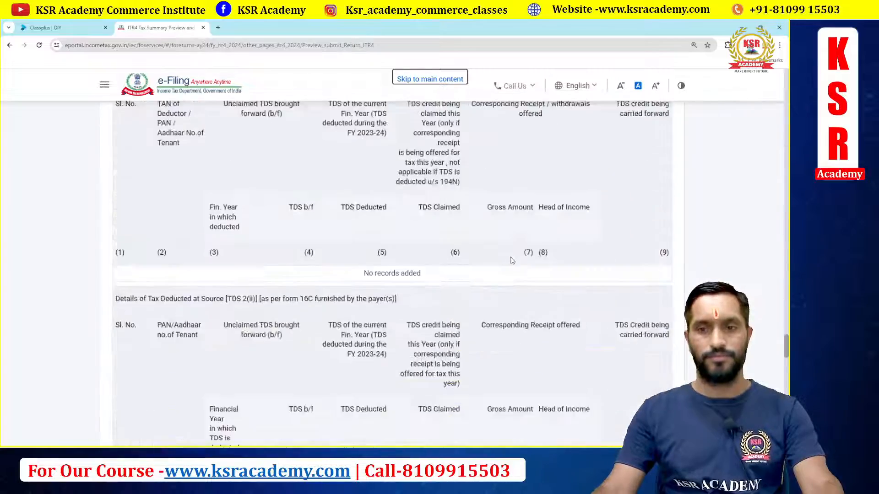
{"action": "scroll", "coordinate": [511, 260], "scroll_direction": "down", "scroll_amount": 20}
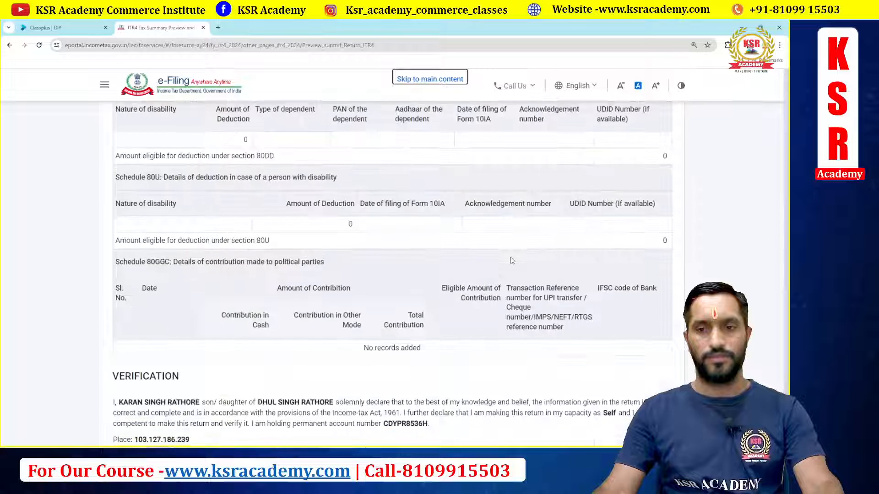
{"action": "left_click", "coordinate": [614, 316]}
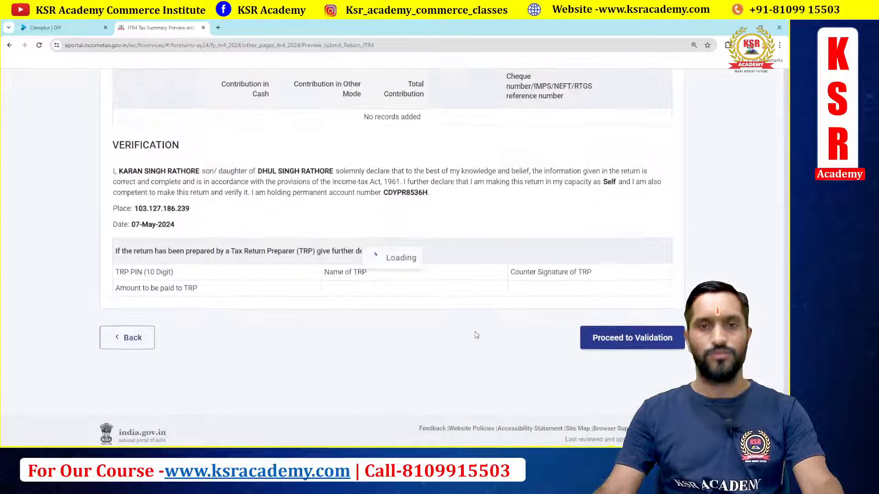
Open the contact details from the missing-country error, set the country to 91 - INDIA, and enter the postal PIN code.
{"action": "scroll", "coordinate": [411, 269], "scroll_direction": "down", "scroll_amount": 3}
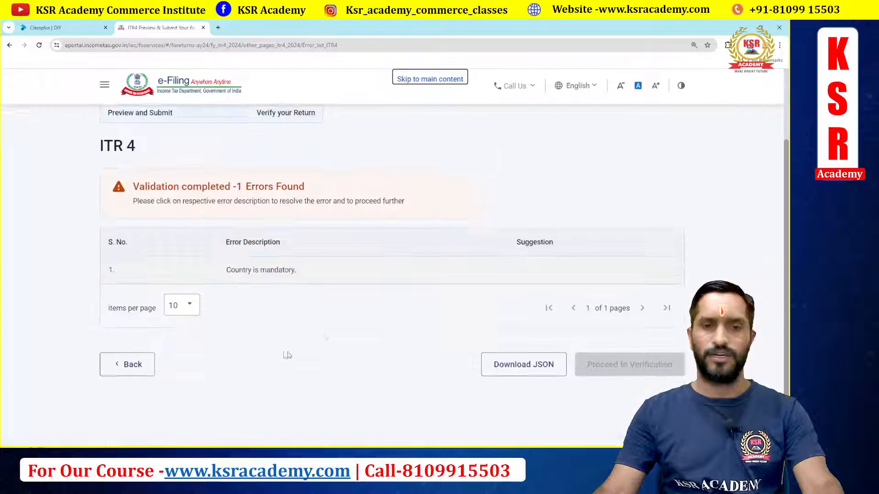
{"action": "left_click", "coordinate": [260, 261]}
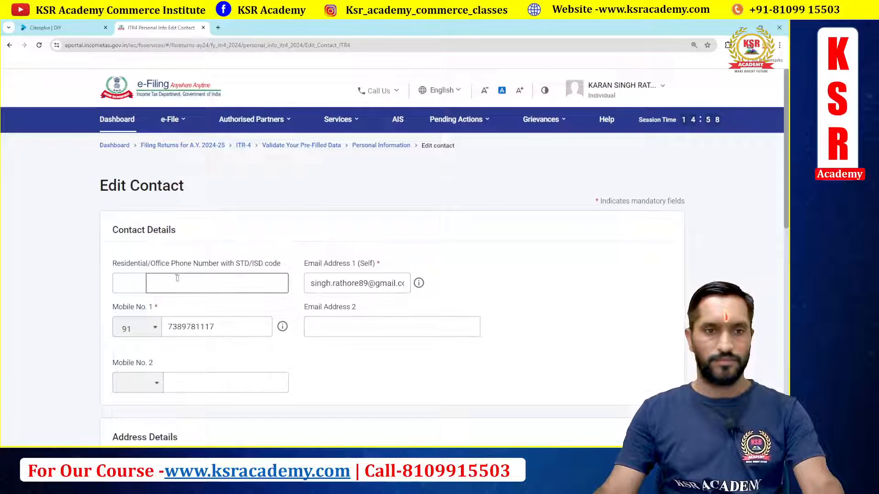
{"action": "scroll", "coordinate": [202, 286], "scroll_direction": "down", "scroll_amount": 2}
{"action": "scroll", "coordinate": [202, 287], "scroll_direction": "down", "scroll_amount": 2}
{"action": "left_click", "coordinate": [158, 333]}
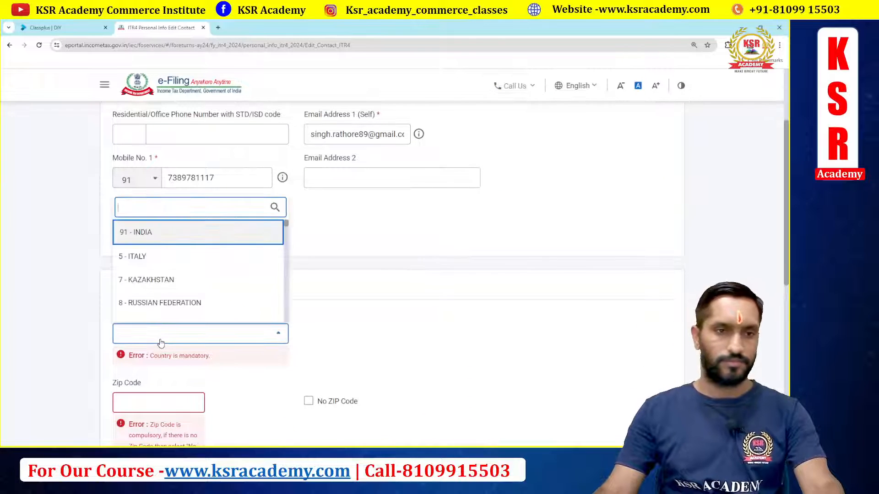
{"action": "left_click", "coordinate": [138, 231]}
{"action": "left_click", "coordinate": [158, 383]}
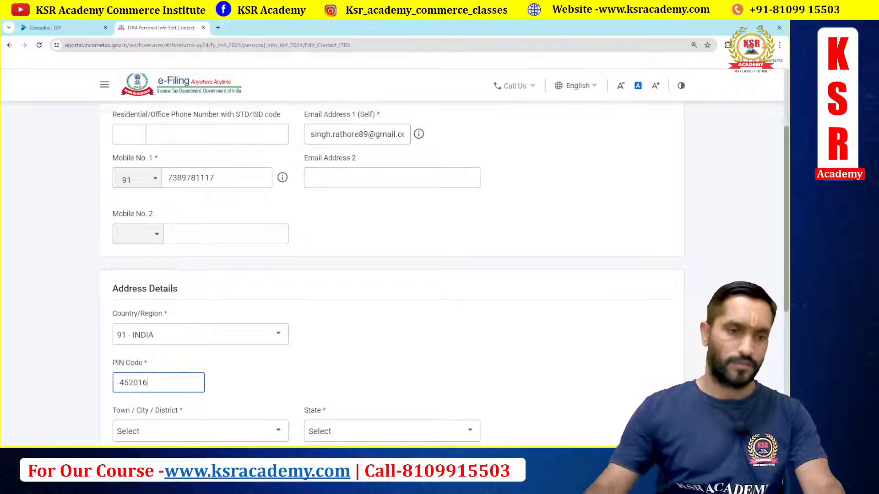
{"action": "left_click", "coordinate": [228, 392]}
Select the taxpayer's town and area/locality in the address details, and save the contact information.
{"action": "scroll", "coordinate": [162, 322], "scroll_direction": "down", "scroll_amount": 3}
{"action": "left_click", "coordinate": [162, 320]}
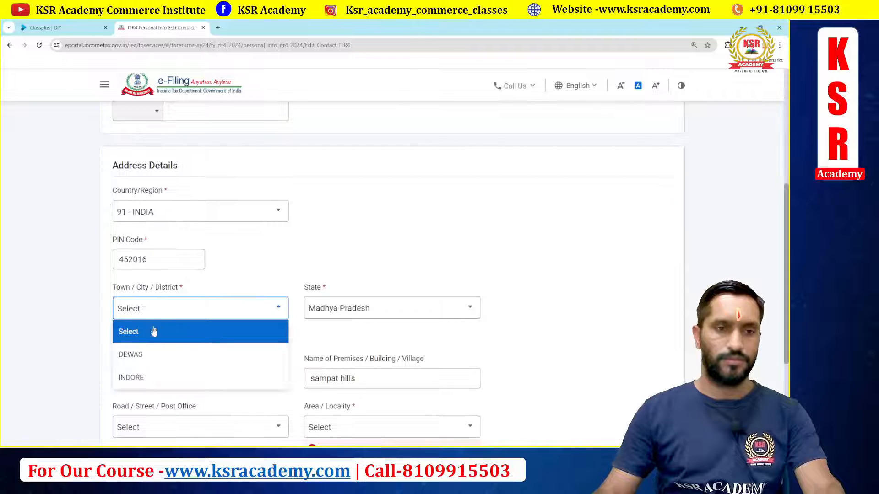
{"action": "left_click", "coordinate": [196, 359]}
{"action": "left_click", "coordinate": [339, 406]}
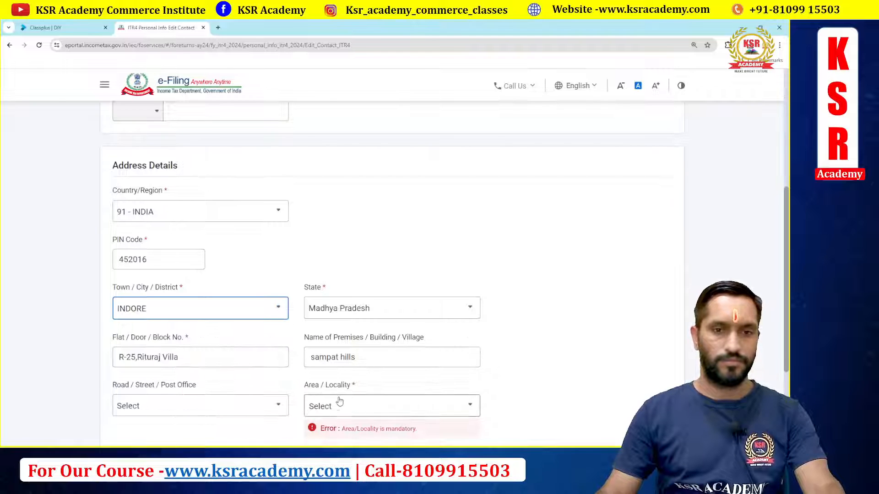
{"action": "scroll", "coordinate": [341, 365], "scroll_direction": "down", "scroll_amount": 5}
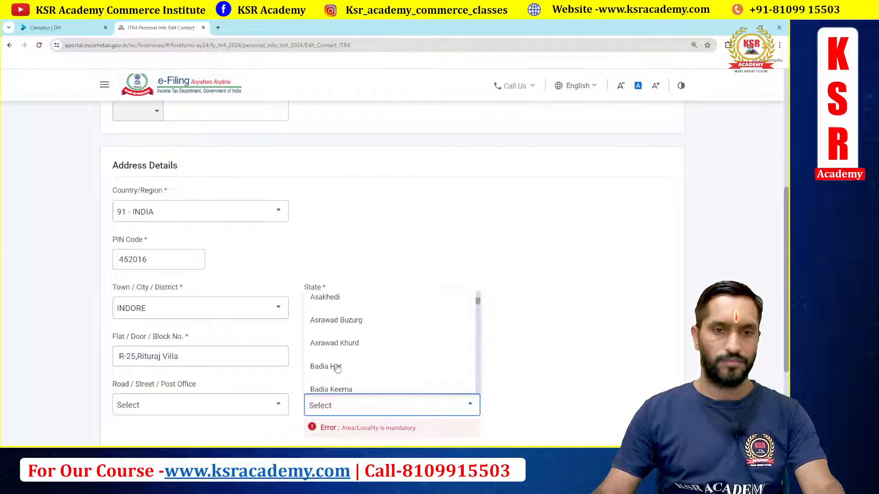
{"action": "scroll", "coordinate": [341, 367], "scroll_direction": "down", "scroll_amount": 3}
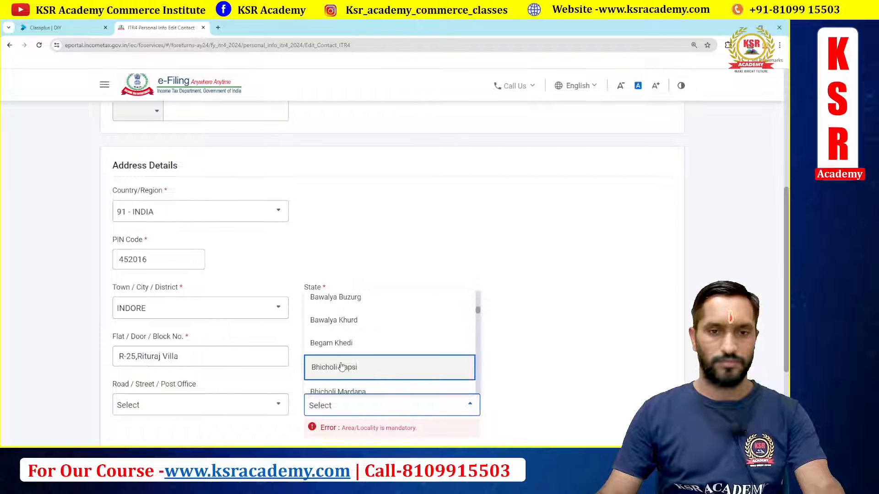
{"action": "left_click", "coordinate": [345, 388]}
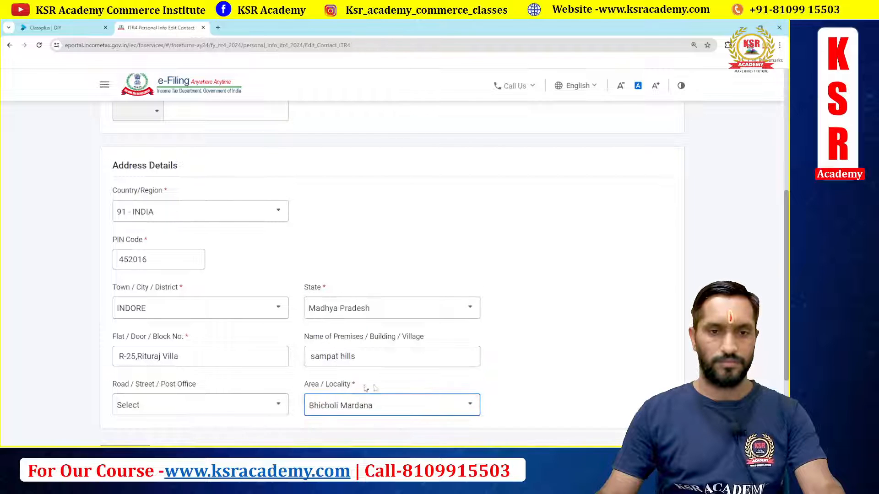
{"action": "scroll", "coordinate": [554, 325], "scroll_direction": "down", "scroll_amount": 3}
{"action": "left_click", "coordinate": [668, 330]}
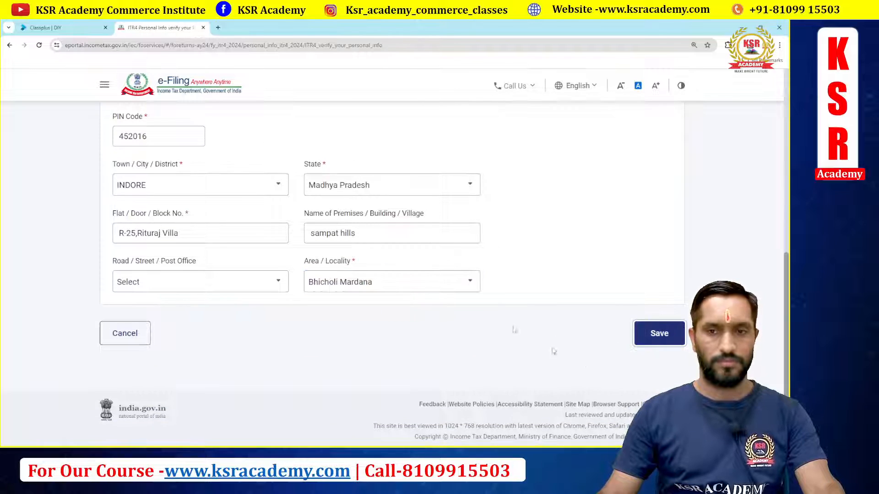
Confirm the personal information section, and proceed through the return summary and tax payment summary to the declaration page.
{"action": "scroll", "coordinate": [473, 310], "scroll_direction": "down", "scroll_amount": 20}
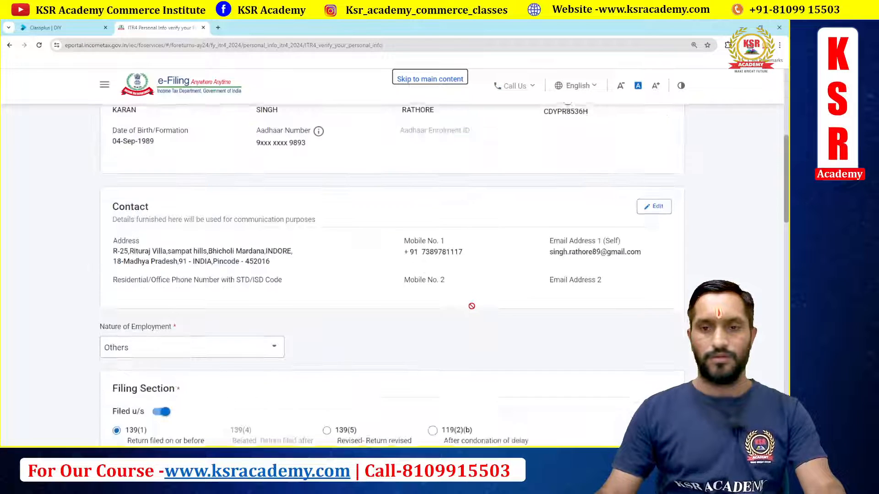
{"action": "left_click", "coordinate": [671, 341]}
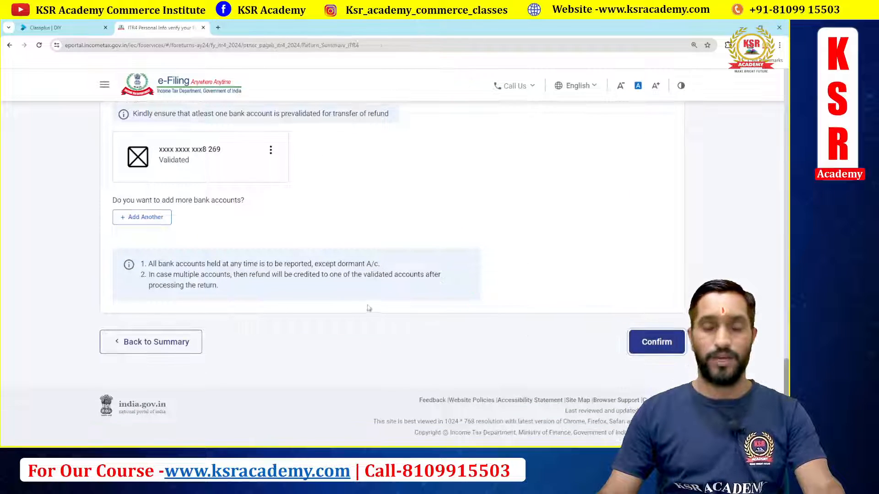
{"action": "scroll", "coordinate": [428, 313], "scroll_direction": "down", "scroll_amount": 10}
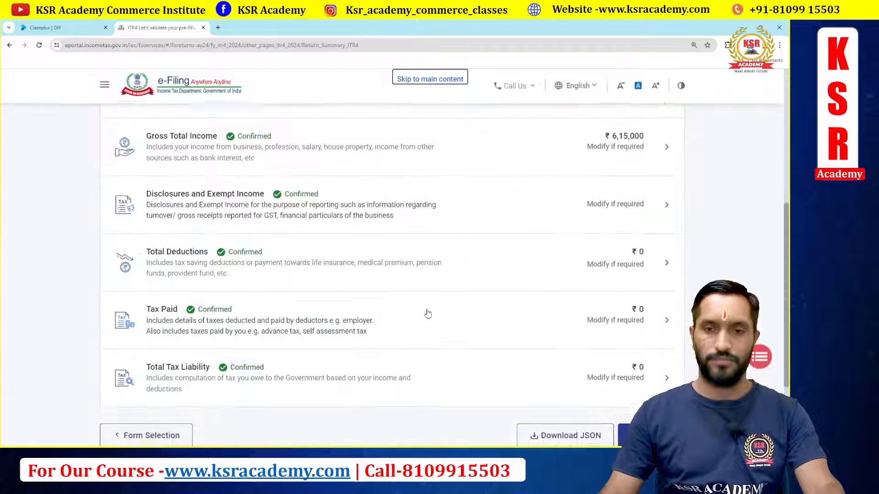
{"action": "left_click", "coordinate": [647, 327]}
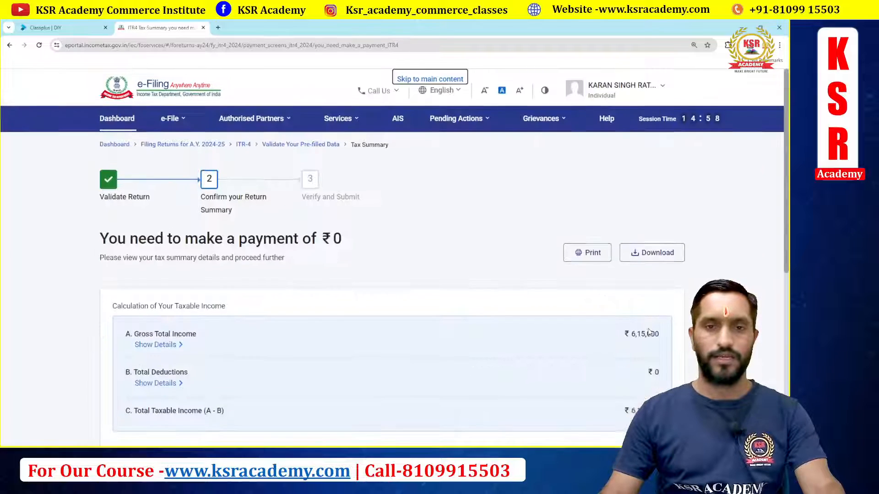
{"action": "scroll", "coordinate": [528, 304], "scroll_direction": "down", "scroll_amount": 10}
{"action": "left_click", "coordinate": [641, 333]}
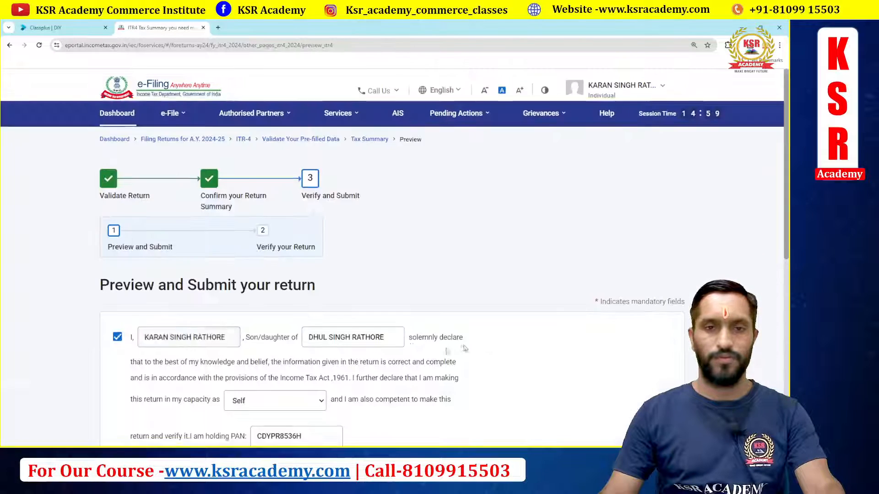
Keep the accepted declaration as it is and proceed to the preview of the corrected return.
{"action": "scroll", "coordinate": [545, 353], "scroll_direction": "down", "scroll_amount": 5}
{"action": "scroll", "coordinate": [545, 353], "scroll_direction": "down", "scroll_amount": 4}
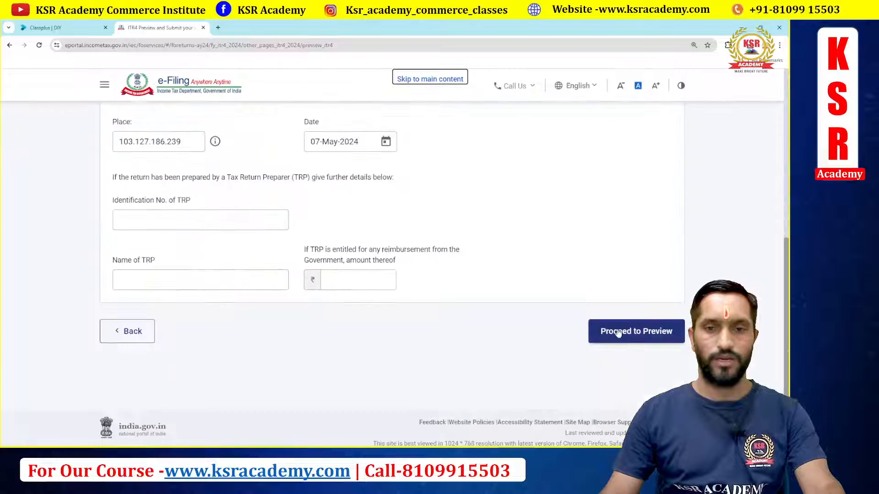
{"action": "left_click", "coordinate": [619, 333]}
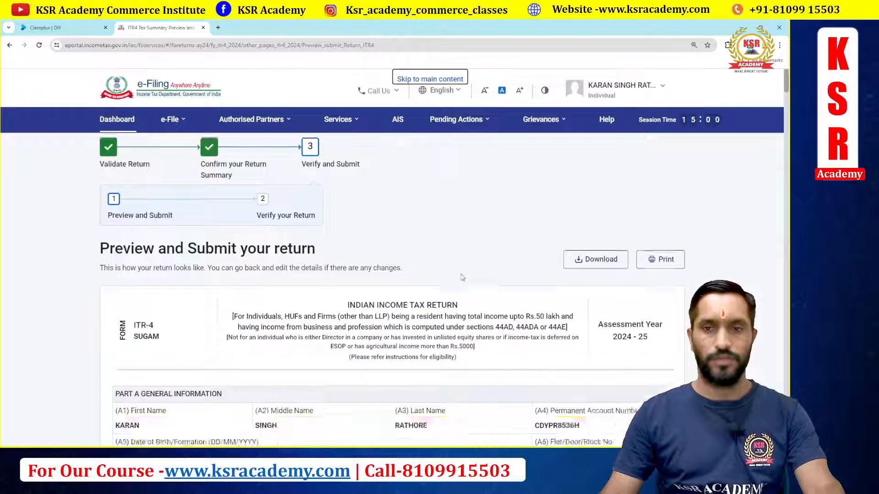
Review the corrected ITR-4 preview, including income, presumptive business income and tax schedules, and submit it for validation again.
{"action": "scroll", "coordinate": [465, 282], "scroll_direction": "down", "scroll_amount": 15}
{"action": "scroll", "coordinate": [463, 277], "scroll_direction": "down", "scroll_amount": 20}
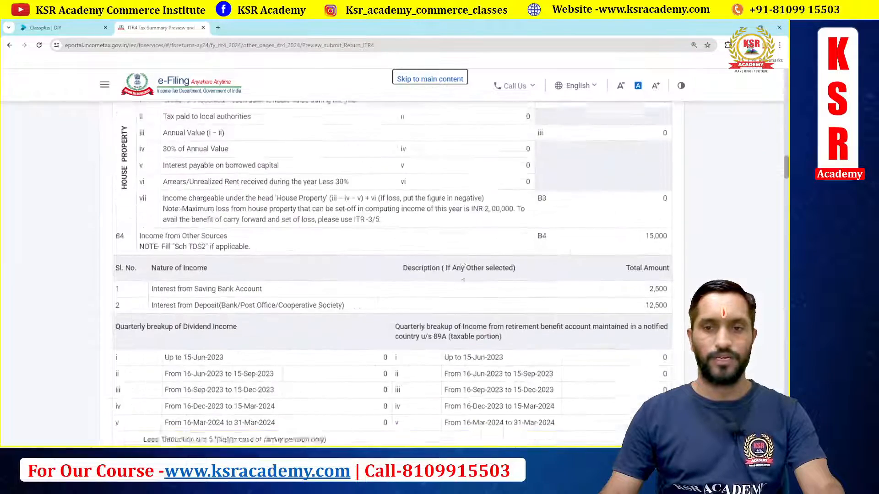
{"action": "scroll", "coordinate": [462, 278], "scroll_direction": "down", "scroll_amount": 20}
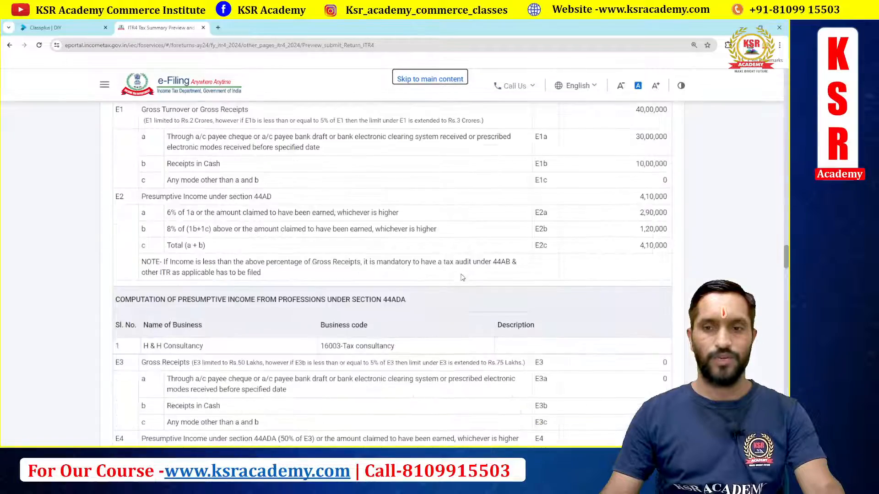
{"action": "scroll", "coordinate": [463, 277], "scroll_direction": "down", "scroll_amount": 20}
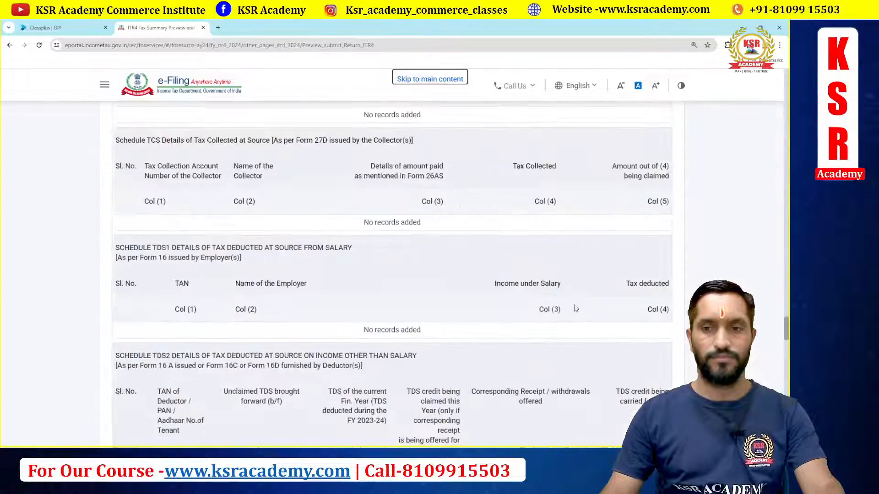
{"action": "scroll", "coordinate": [576, 307], "scroll_direction": "down", "scroll_amount": 10}
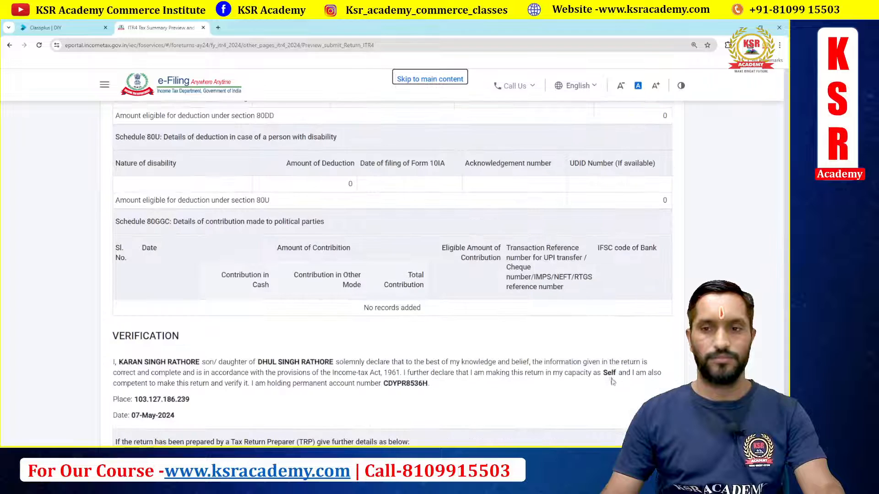
{"action": "left_click", "coordinate": [619, 311]}
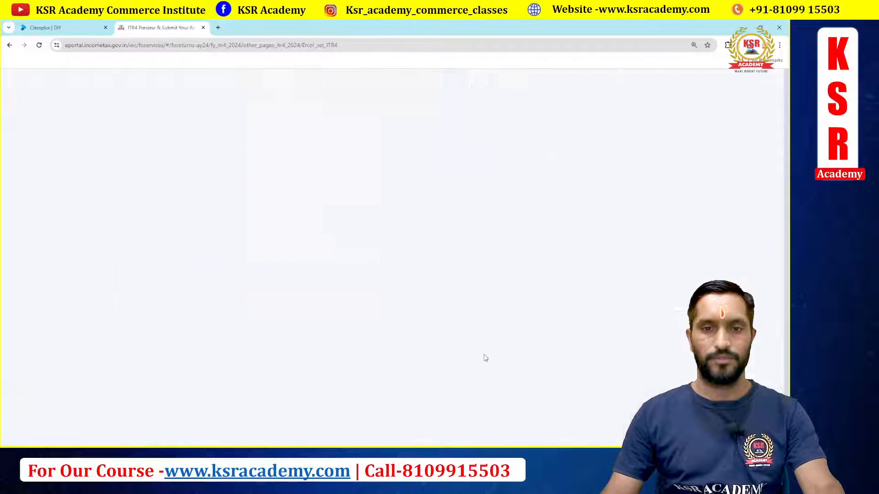